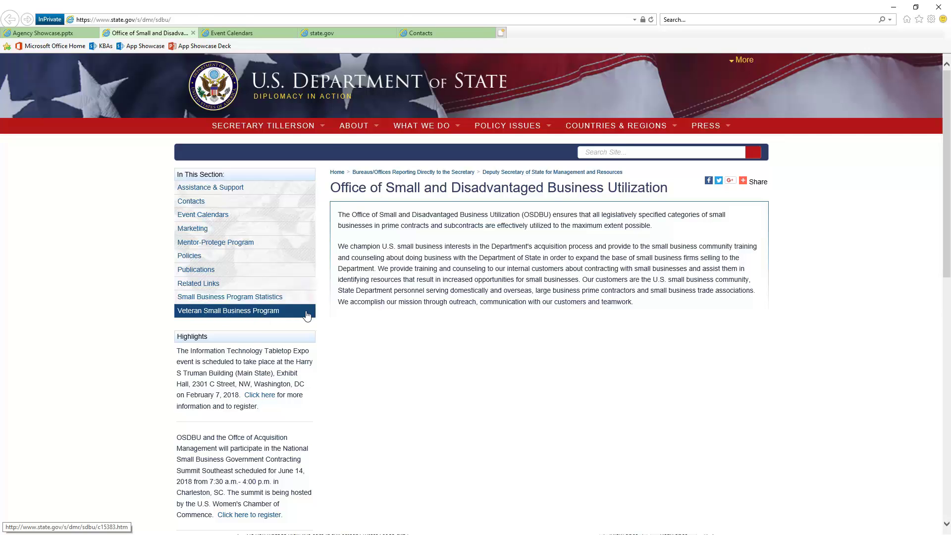
Step: Go to the Event Calendars page, look through the Calendar Links for Federal Agencies & Trade Organizations, and close that list
left_click(69, 34)
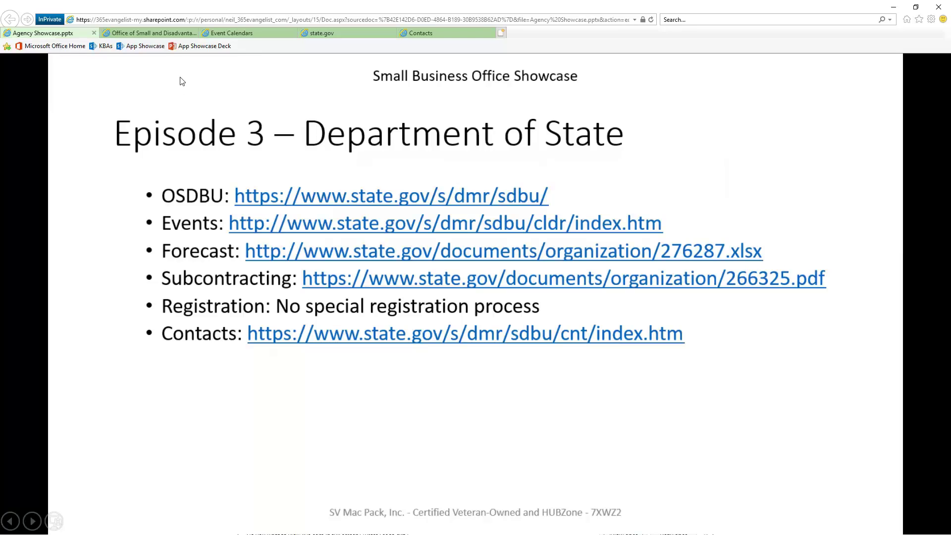
left_click(225, 33)
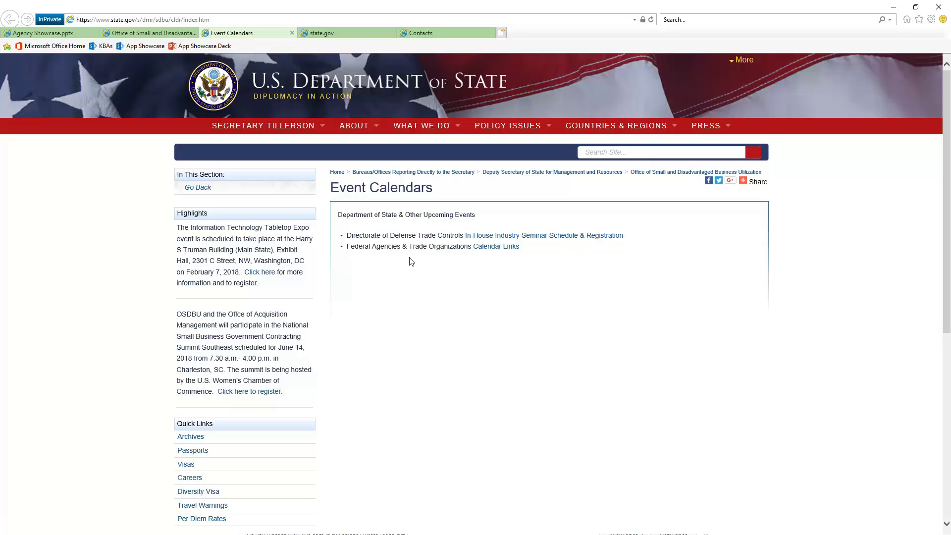
left_click(501, 251)
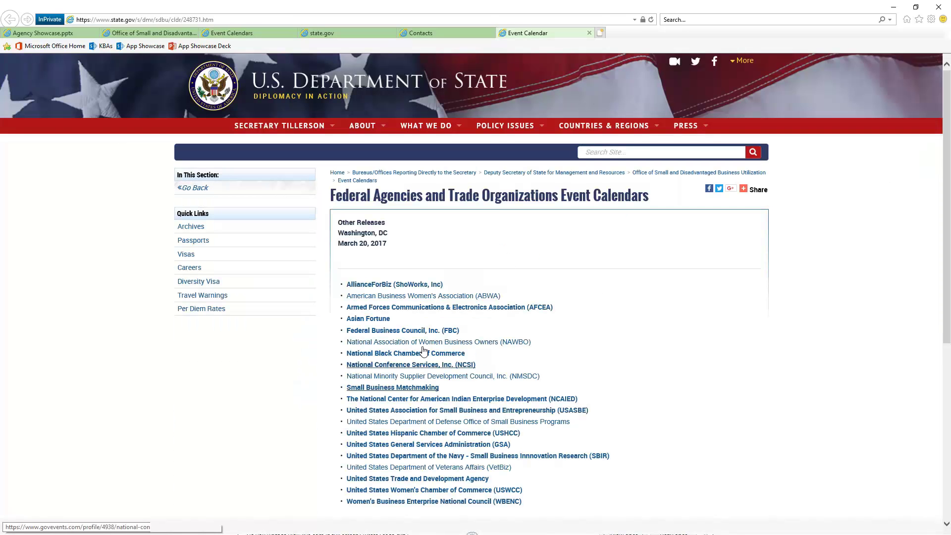
scroll(708, 378, "down", 2)
scroll(707, 381, "up", 1)
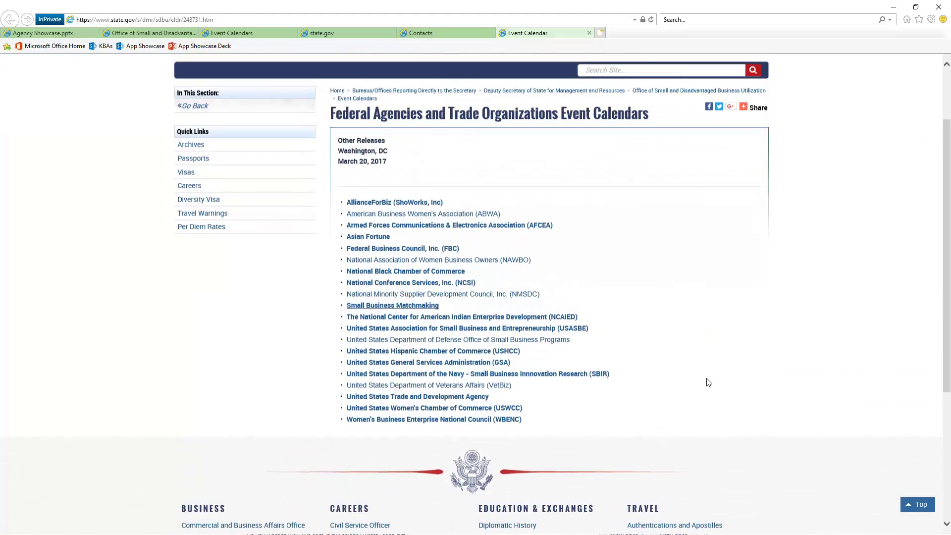
scroll(709, 382, "up", 1)
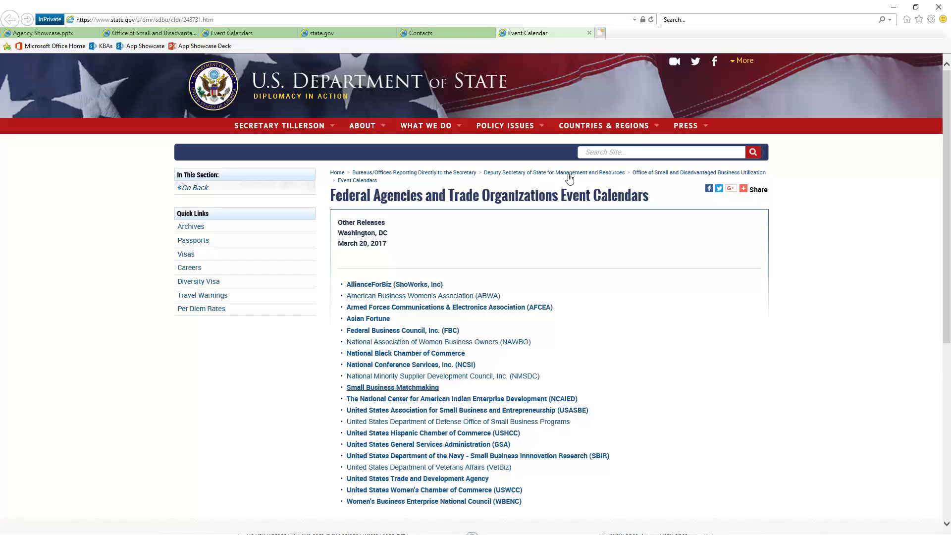
left_click(589, 34)
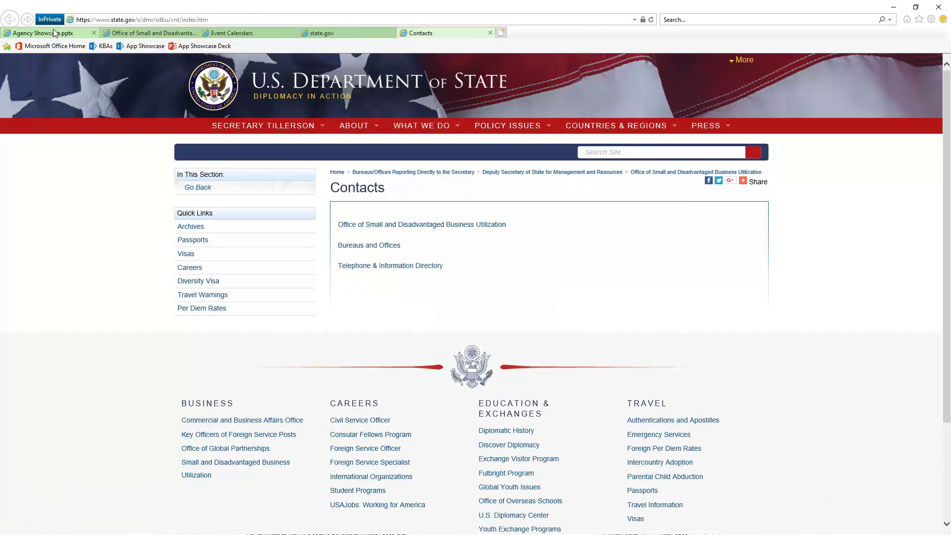
Step: Return to the Department of State slide, then switch to the 276287.xlsx forecast in Excel and go to its first rows
left_click(43, 33)
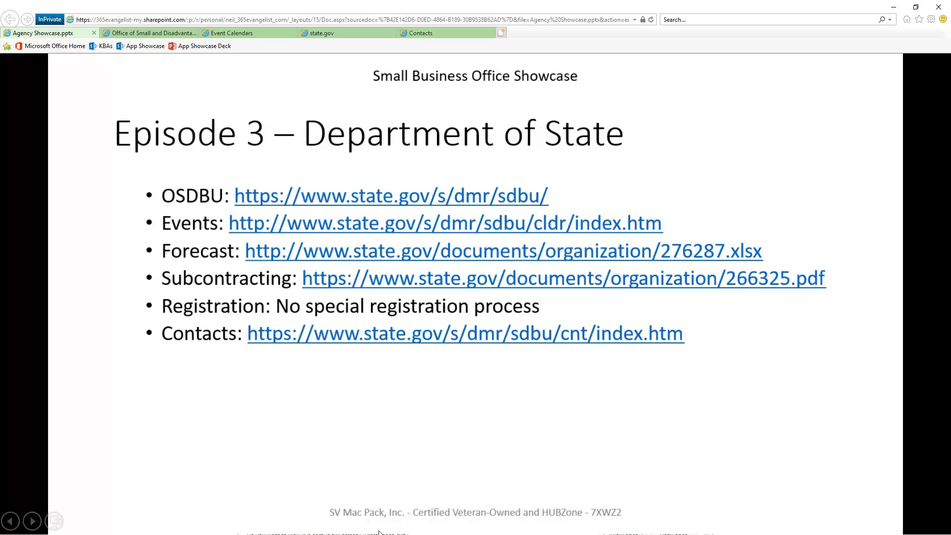
key("alt+Tab")
key("Tab")
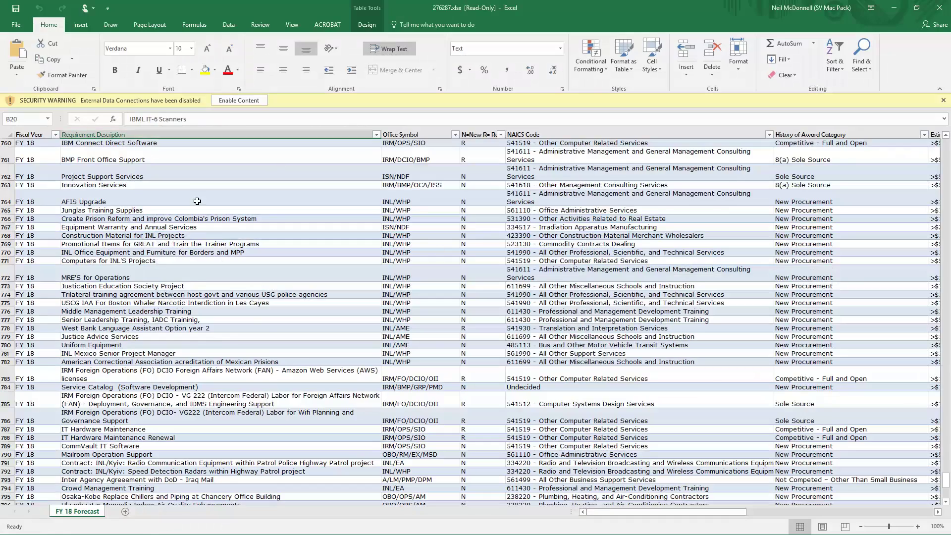
scroll(213, 295, "up", 8)
scroll(216, 296, "up", 8)
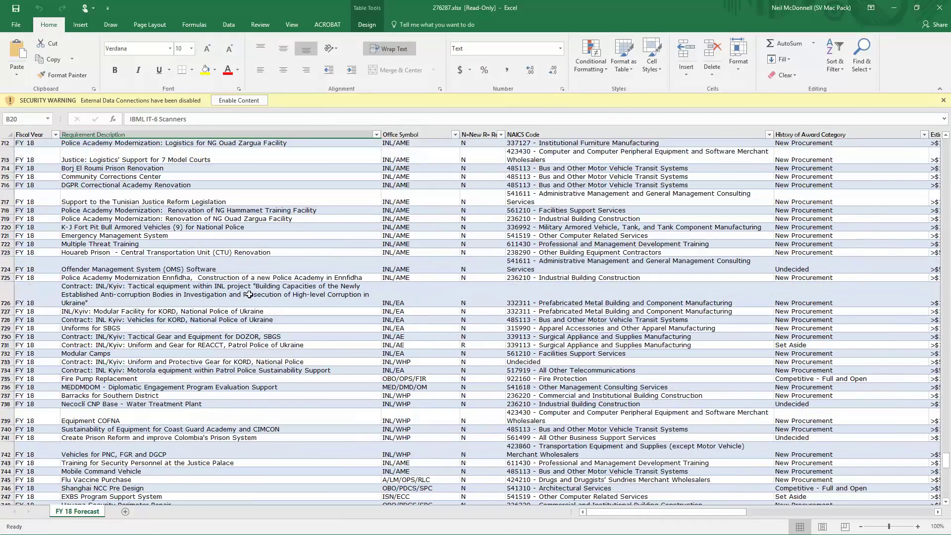
left_click_drag(946, 458, 920, 134)
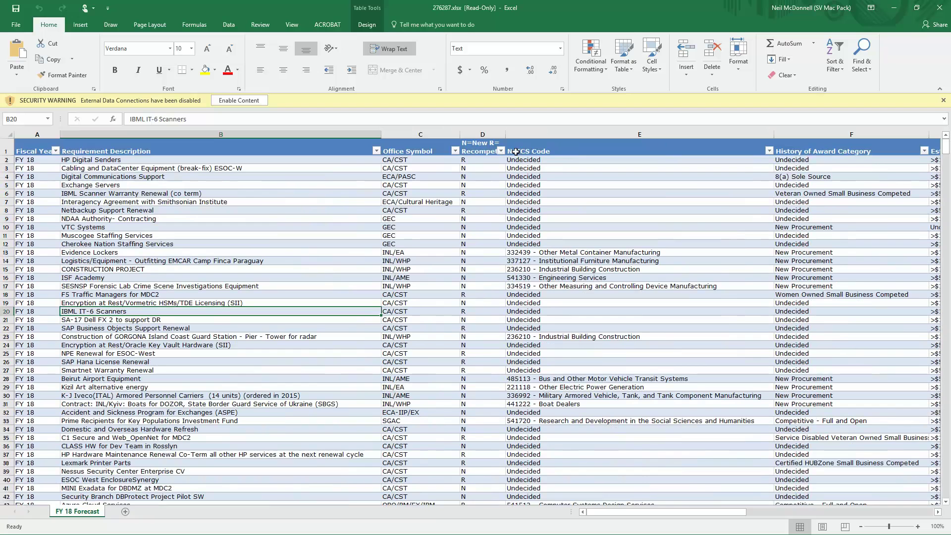
Step: Filter the Office Symbol column to exclude A/EX
left_click(454, 150)
left_click(367, 255)
left_click(396, 338)
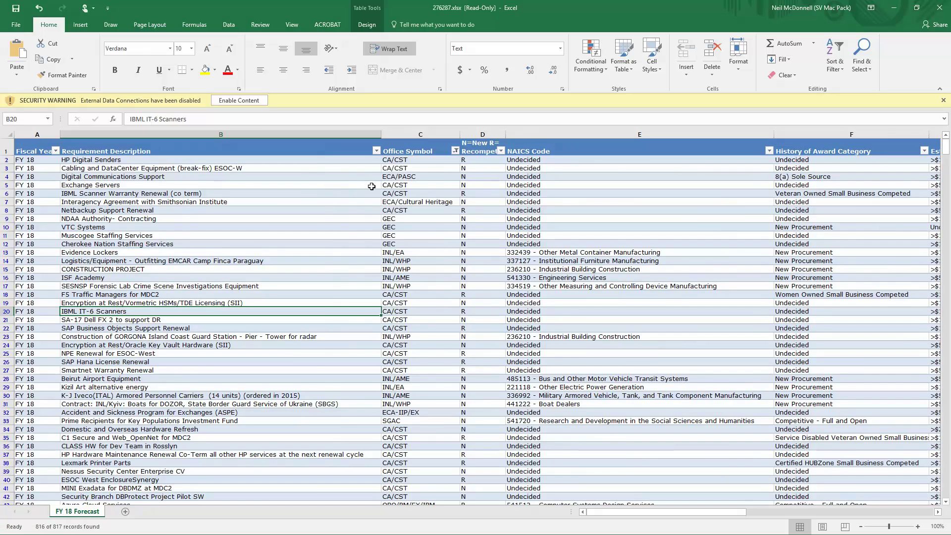
Step: Include all office symbols again in the Office Symbol filter
left_click(454, 151)
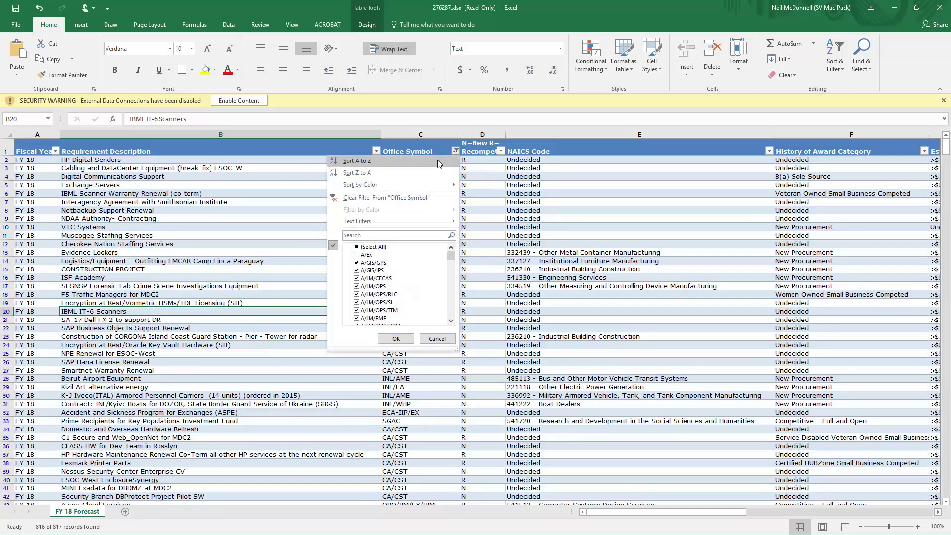
left_click(373, 247)
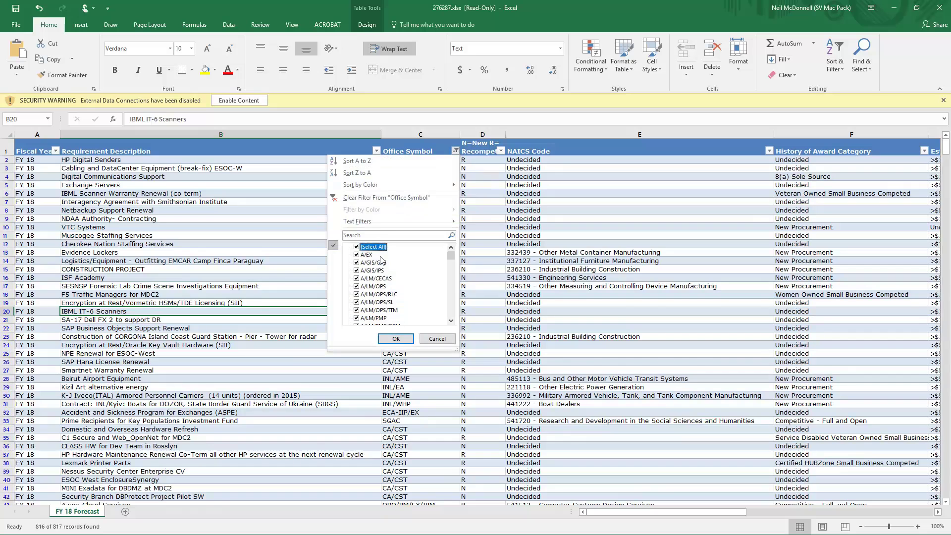
left_click(396, 339)
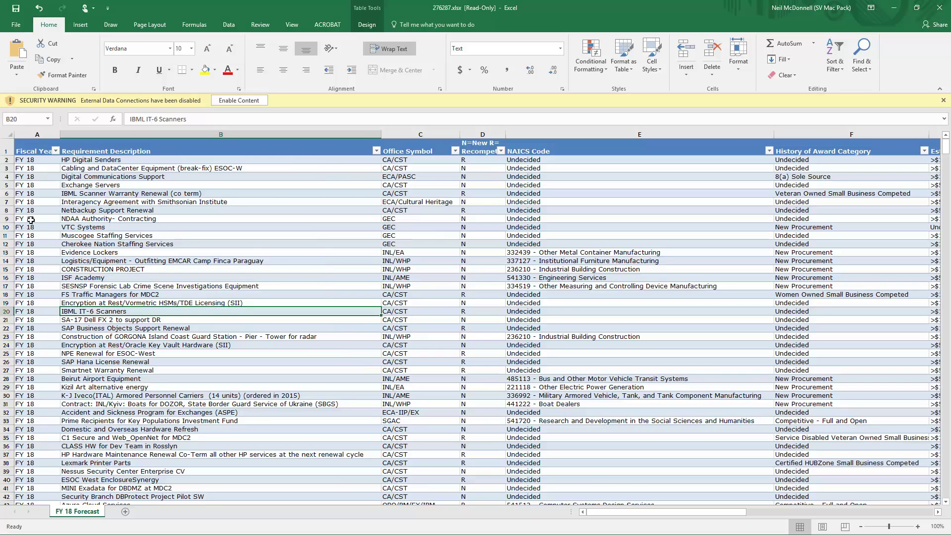
Step: Check the filter choices of the Fiscal Year column without applying any
left_click(56, 151)
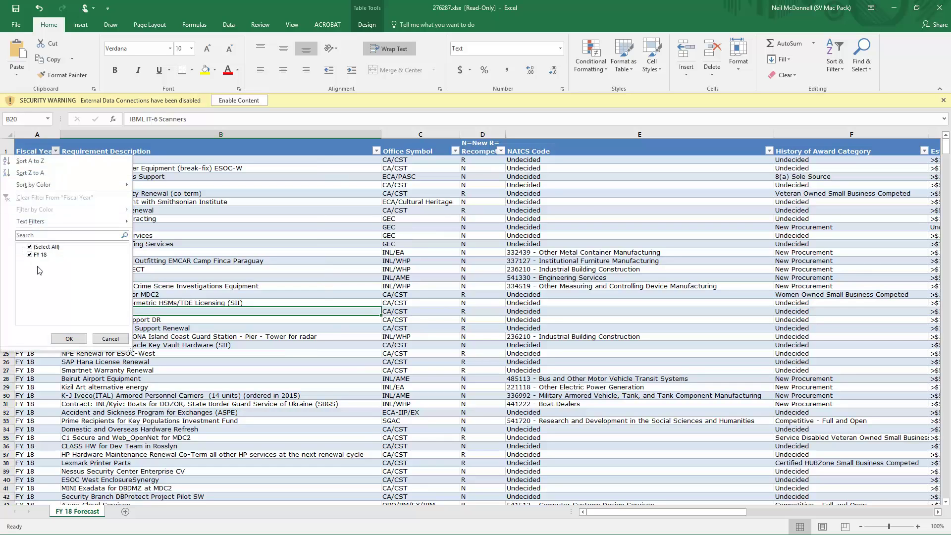
left_click(110, 339)
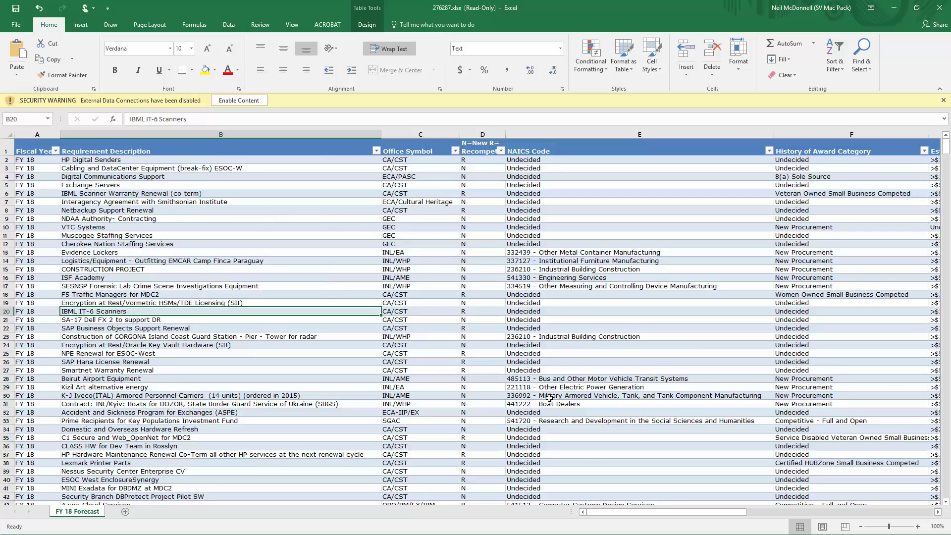
Step: Filter History of Award Category to the two Certified HUBZone categories, Veteran Owned Small Business Competed and Women Owned Small Business Competed
left_click_drag(649, 515, 711, 516)
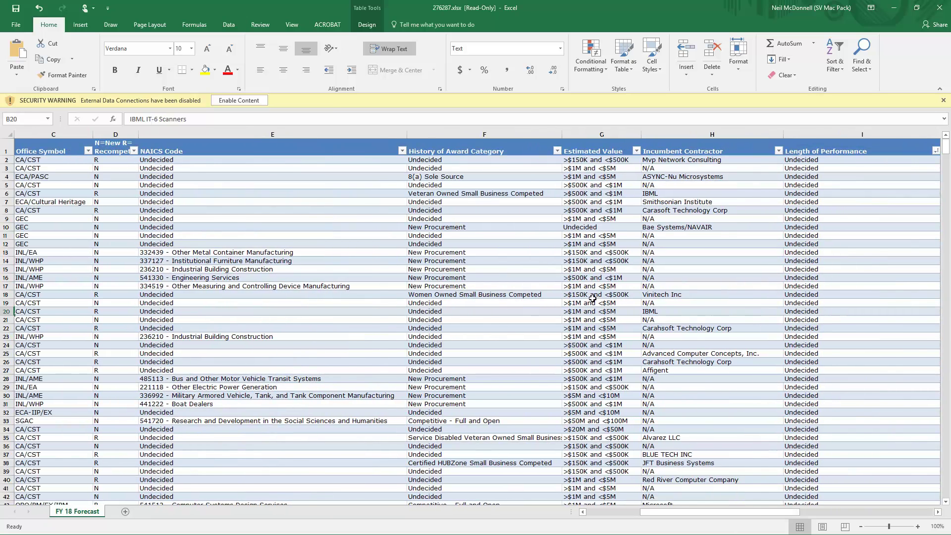
left_click(496, 214)
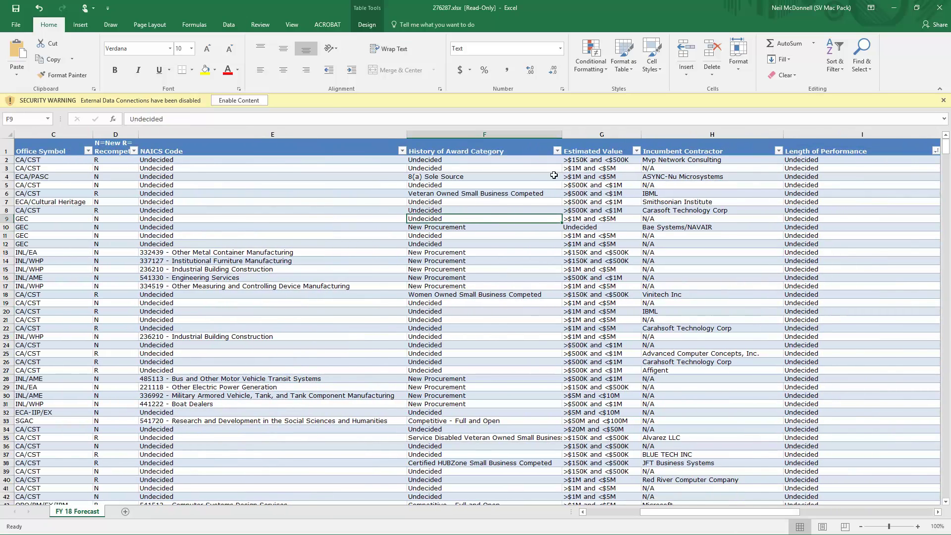
left_click(556, 151)
left_click(478, 247)
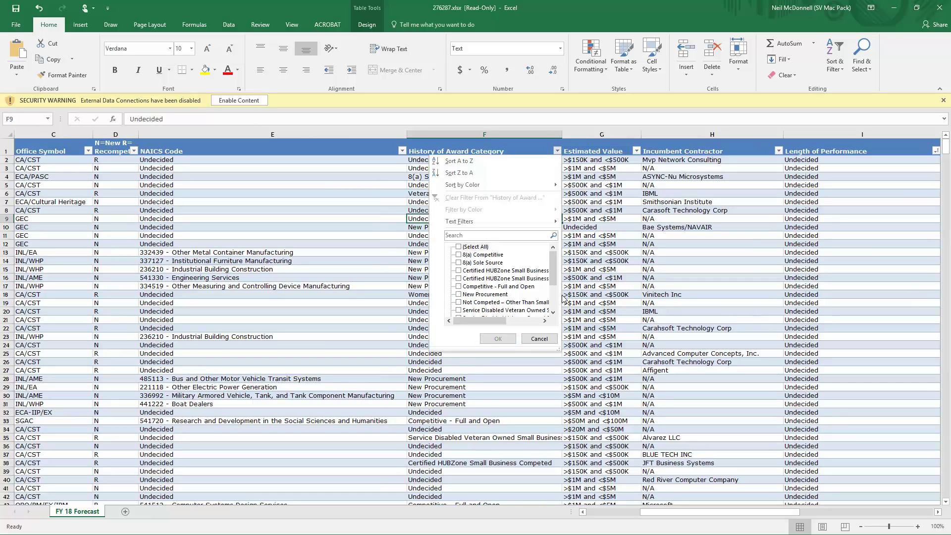
left_click(459, 271)
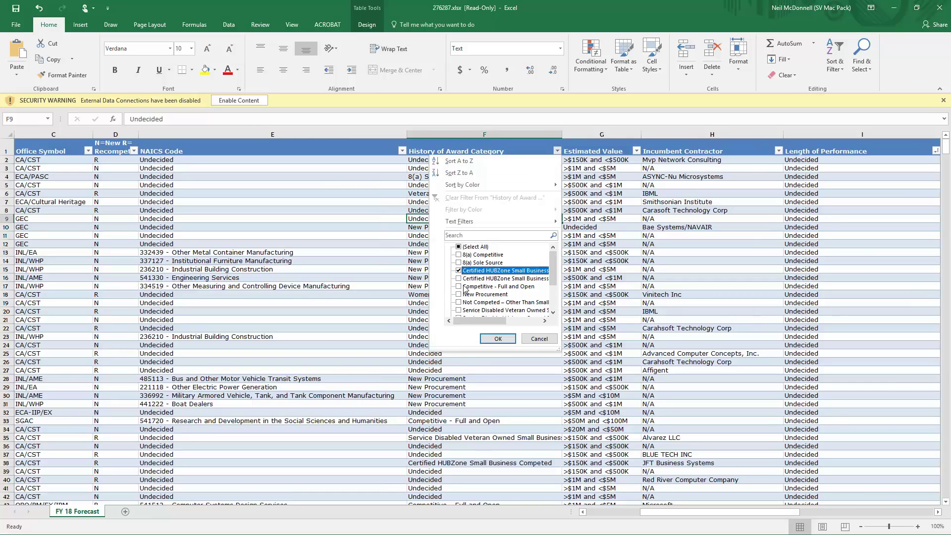
left_click(458, 278)
mouse_move(489, 321)
left_mouse_down()
mouse_move(519, 322)
mouse_move(489, 322)
left_mouse_up()
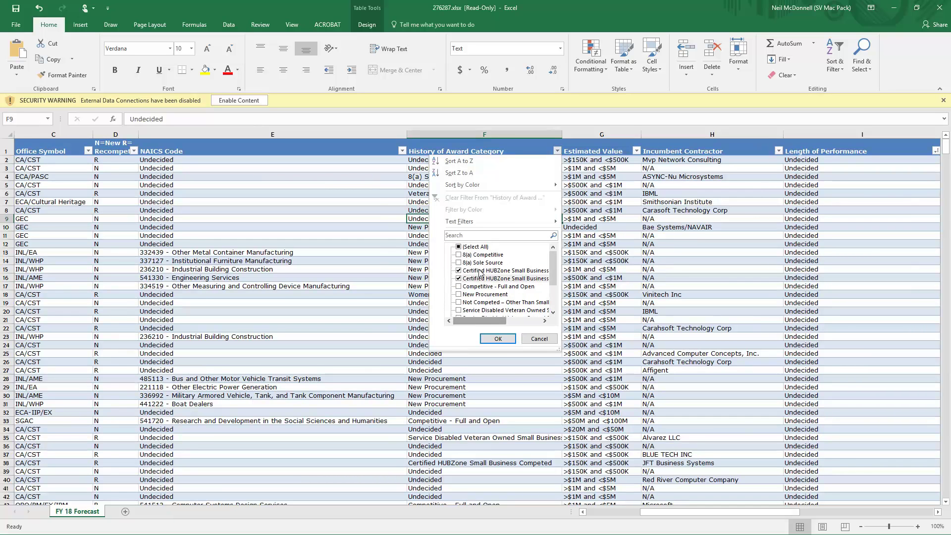
left_click_drag(551, 272, 553, 303)
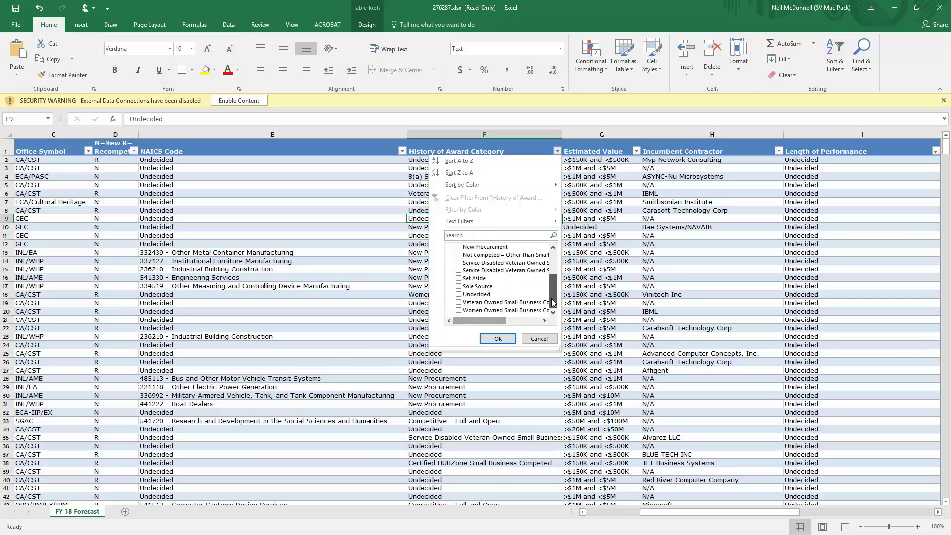
left_click(459, 302)
left_click(459, 310)
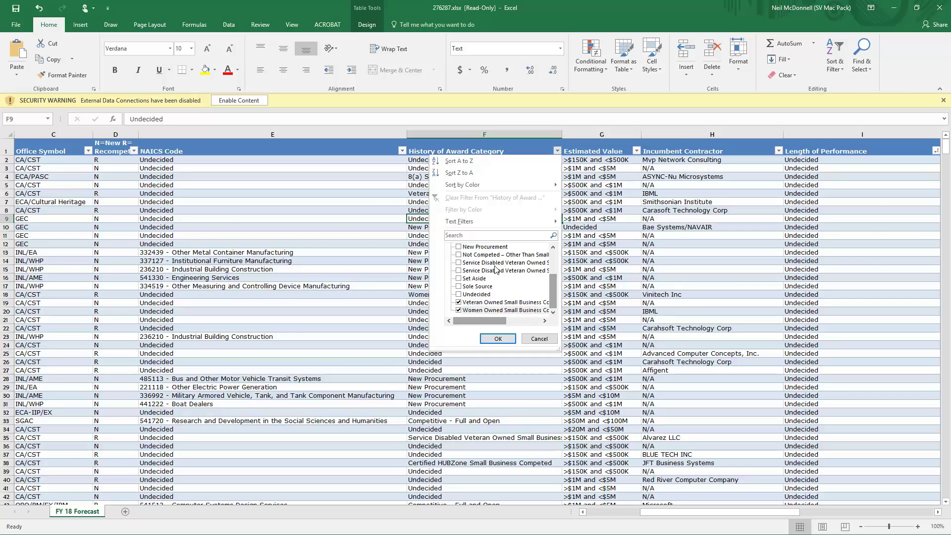
left_click(498, 339)
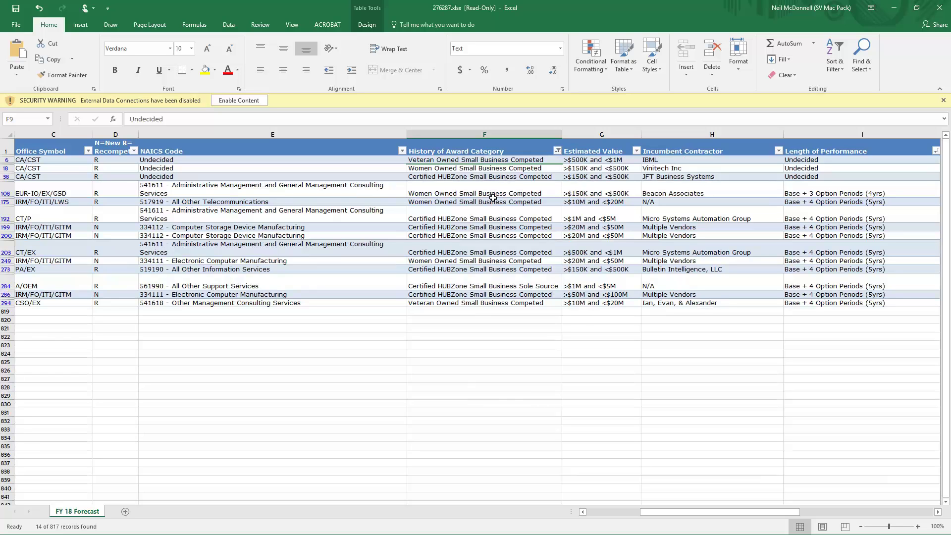
Step: Remove the Women Owned Small Business Competed category from the History of Award Category filter
left_click(558, 151)
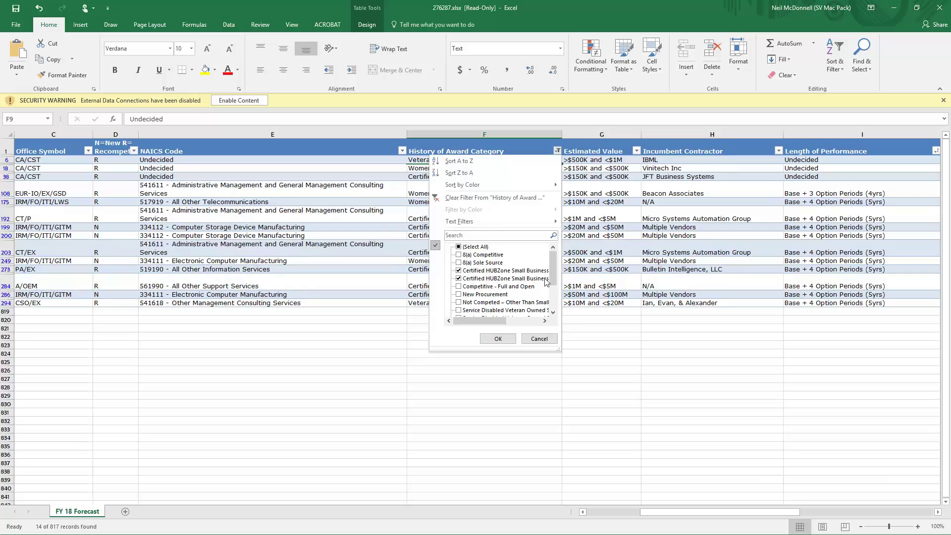
scroll(556, 287, "down", 2)
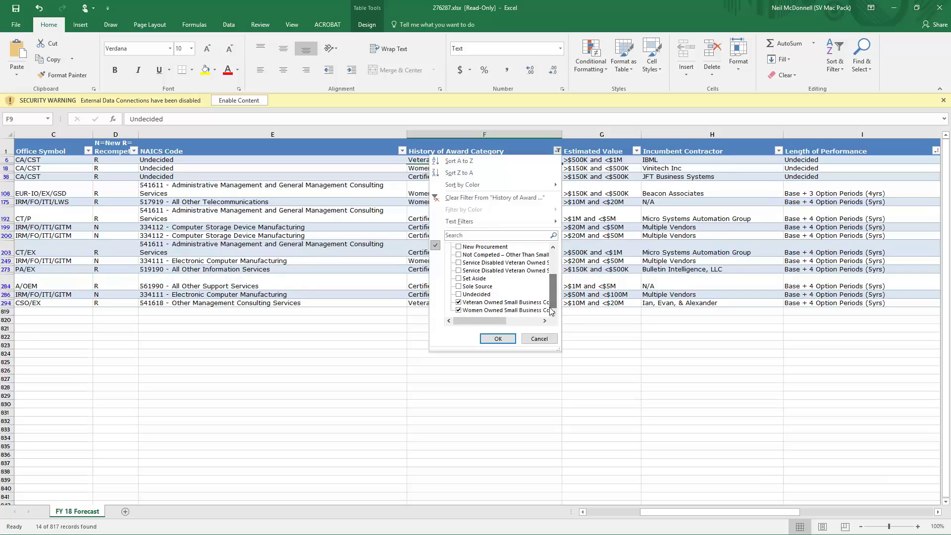
left_click(462, 309)
left_click(495, 338)
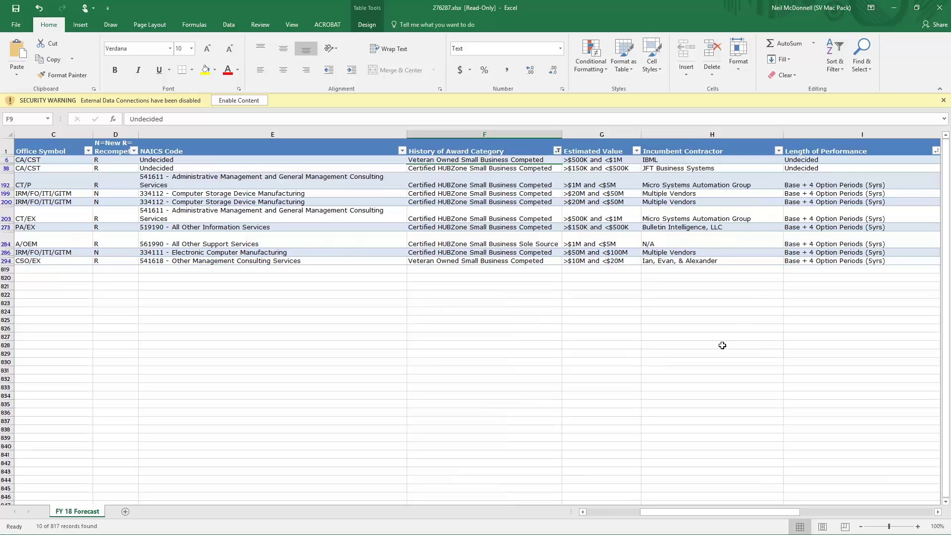
Step: Examine the filtered opportunities' requirement descriptions, target award quarters and contact email addresses, then leave the workbook for the slide
left_click_drag(755, 513, 729, 512)
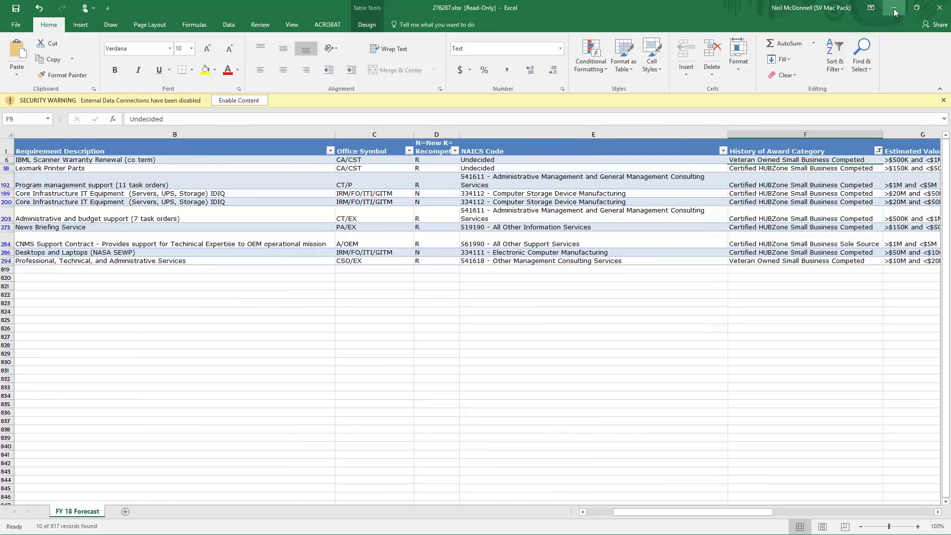
left_click_drag(758, 508, 907, 513)
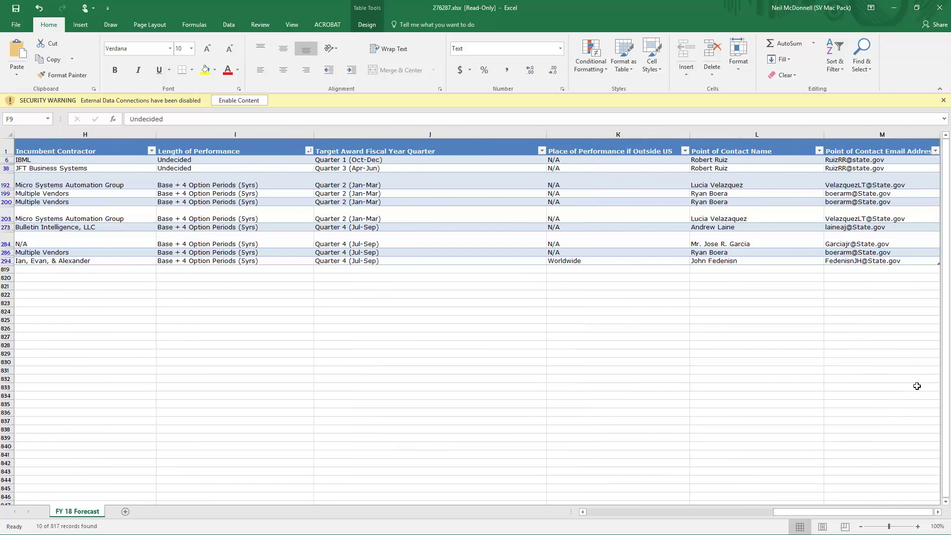
left_click_drag(857, 166, 866, 254)
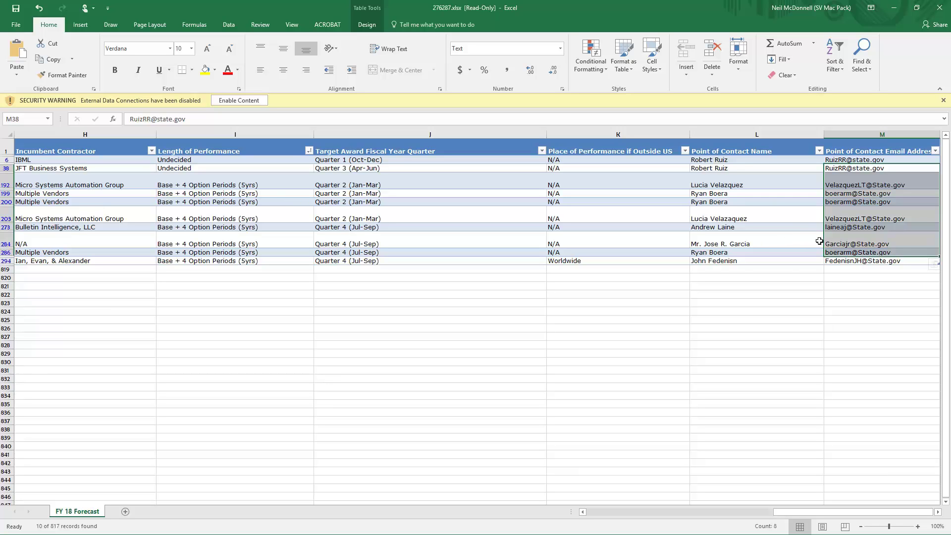
left_click(894, 8)
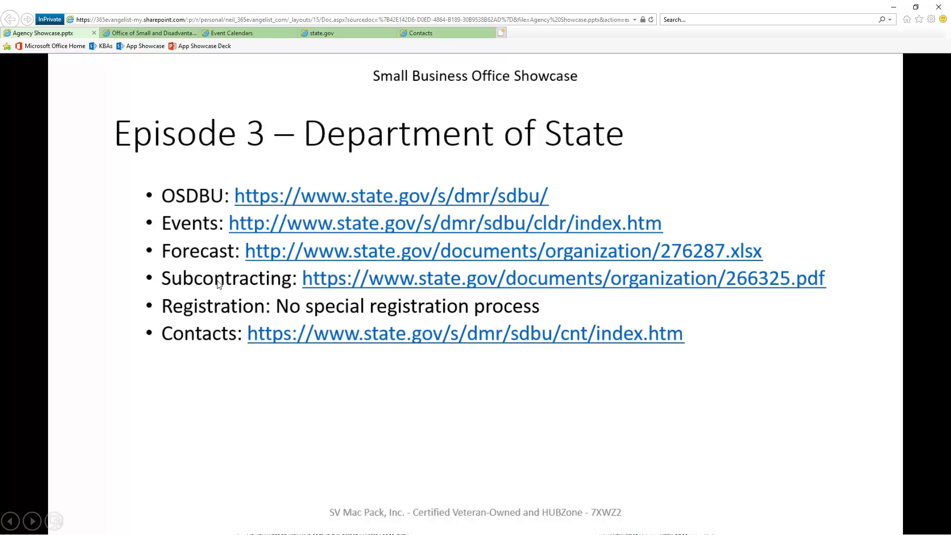
Step: Go to the subcontracting PDF 266325.pdf and look through its large business–small business liaison contacts by company
left_click(321, 33)
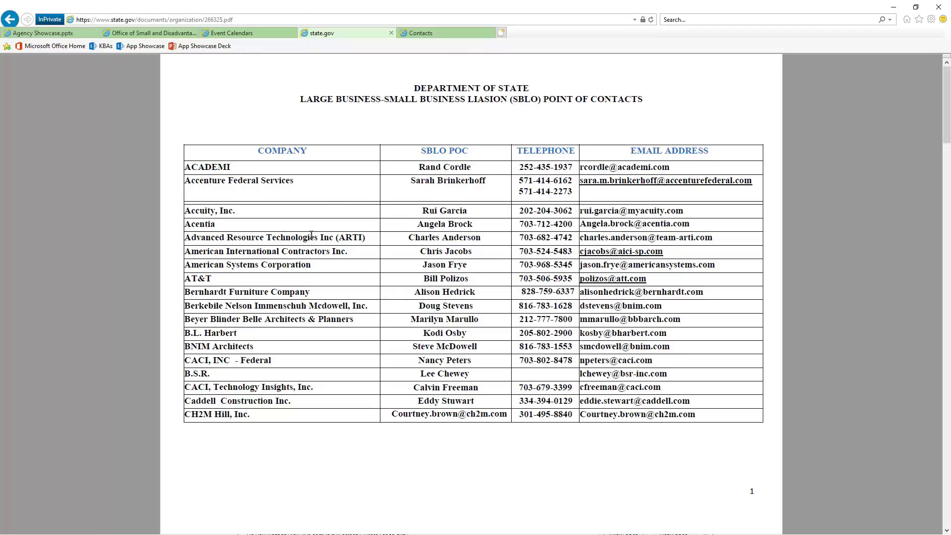
scroll(268, 291, "down", 3)
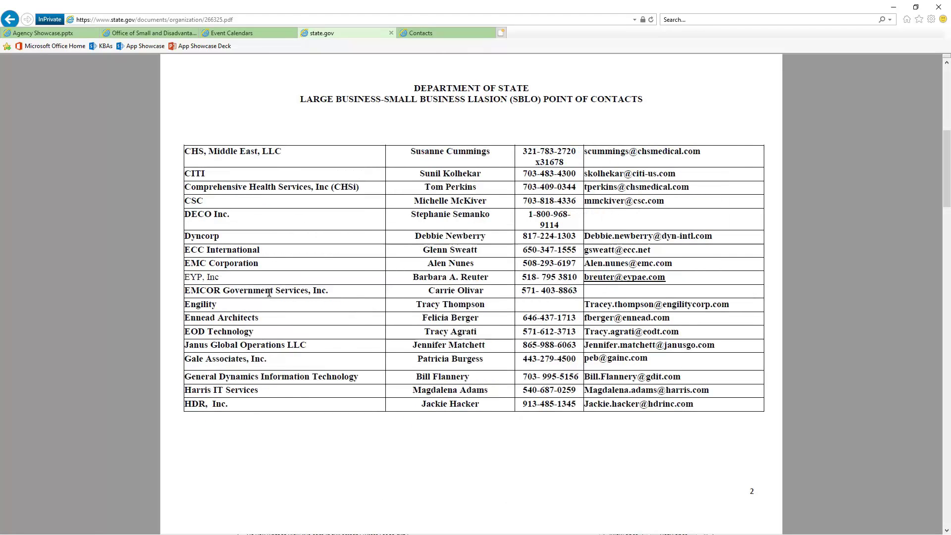
scroll(269, 293, "down", 3)
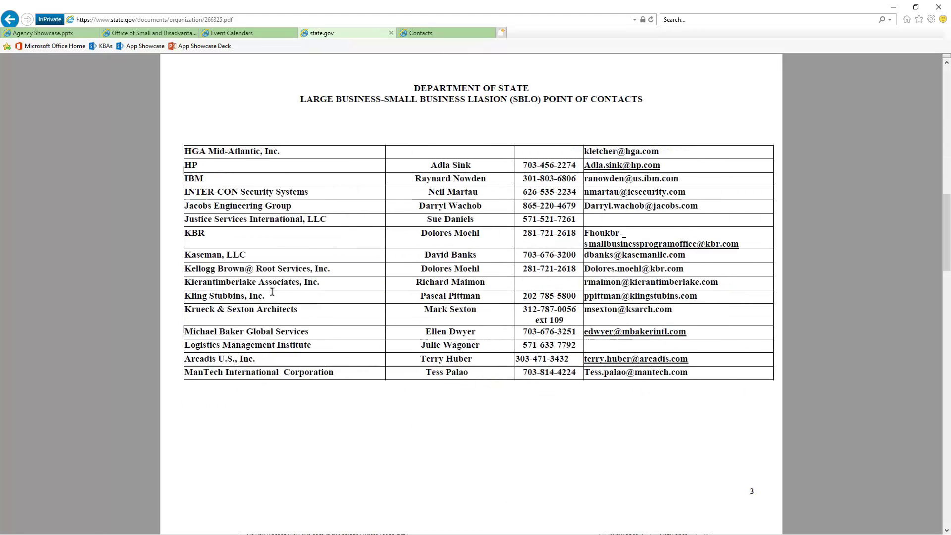
scroll(272, 292, "down", 3)
scroll(272, 293, "down", 3)
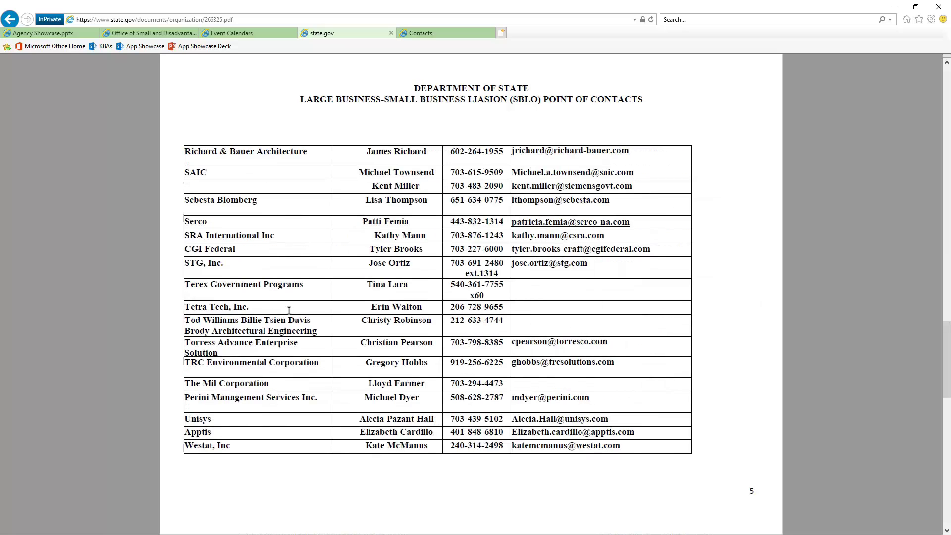
Step: Review the last pages and first page of the large business–small business liaison contacts PDF, then return to the Department of State slide
scroll(294, 330, "down", 3)
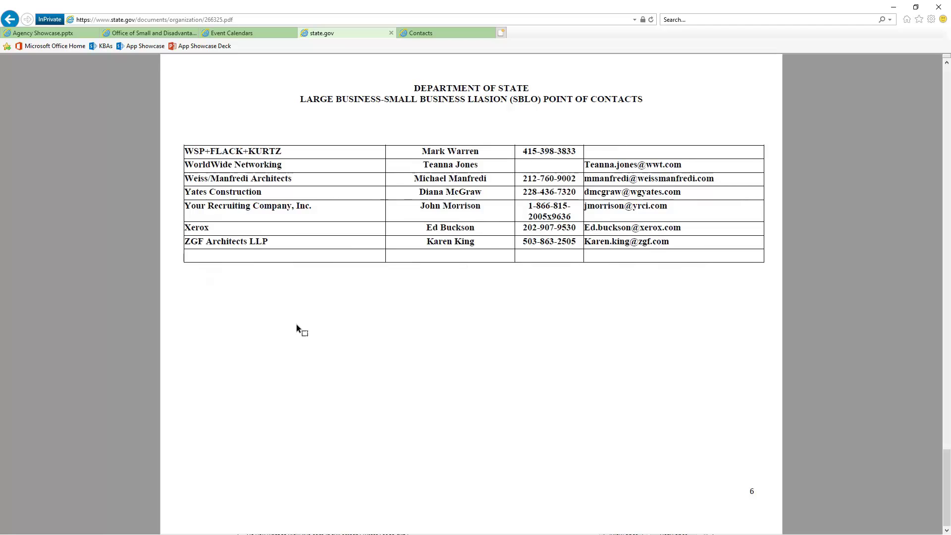
scroll(297, 325, "up", 3)
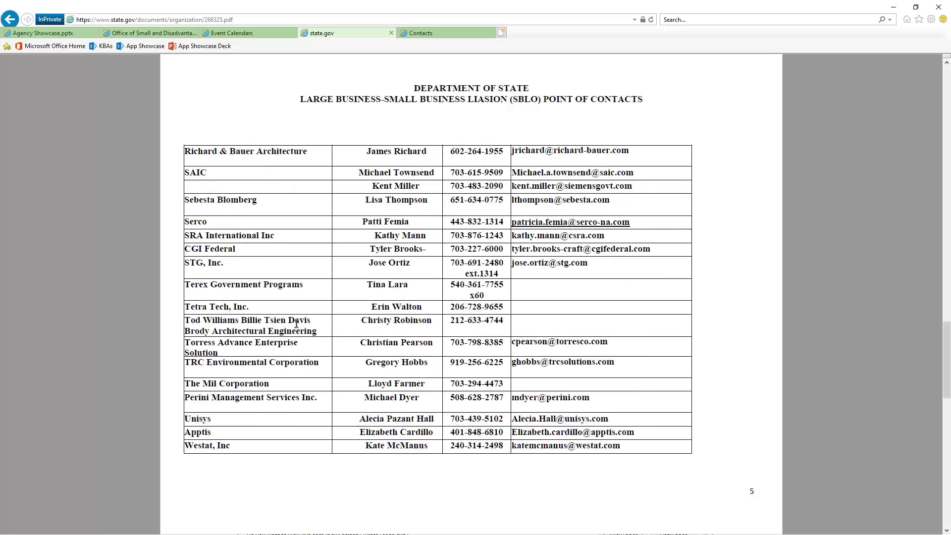
scroll(297, 324, "up", 12)
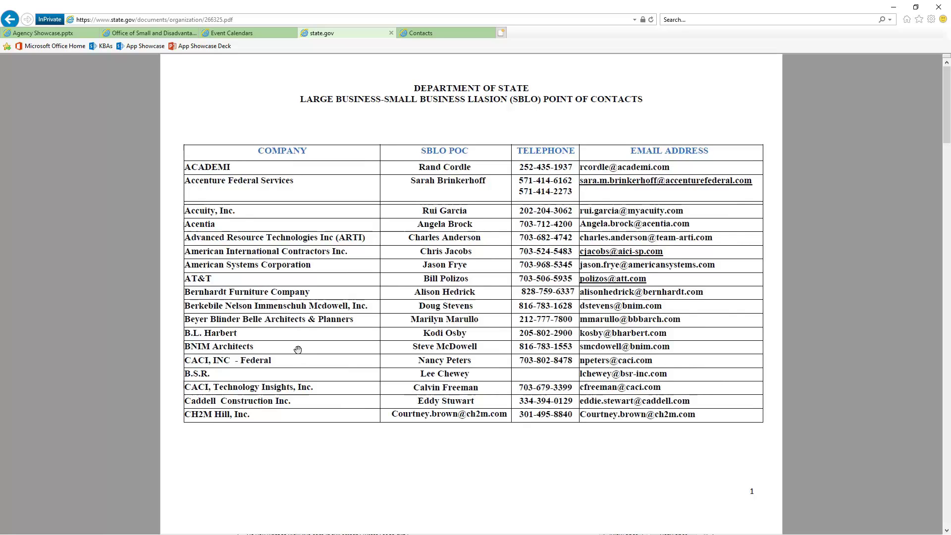
left_click_drag(410, 174, 685, 443)
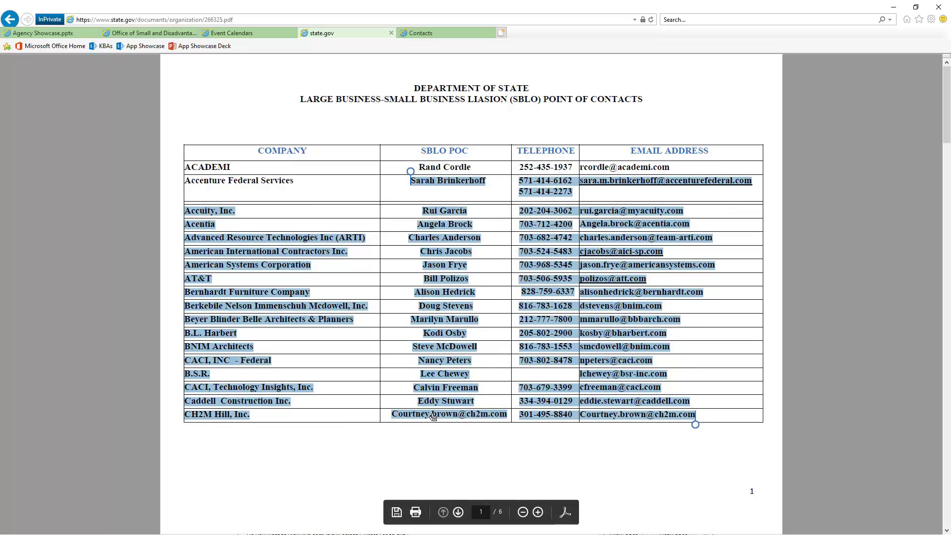
left_click(449, 377)
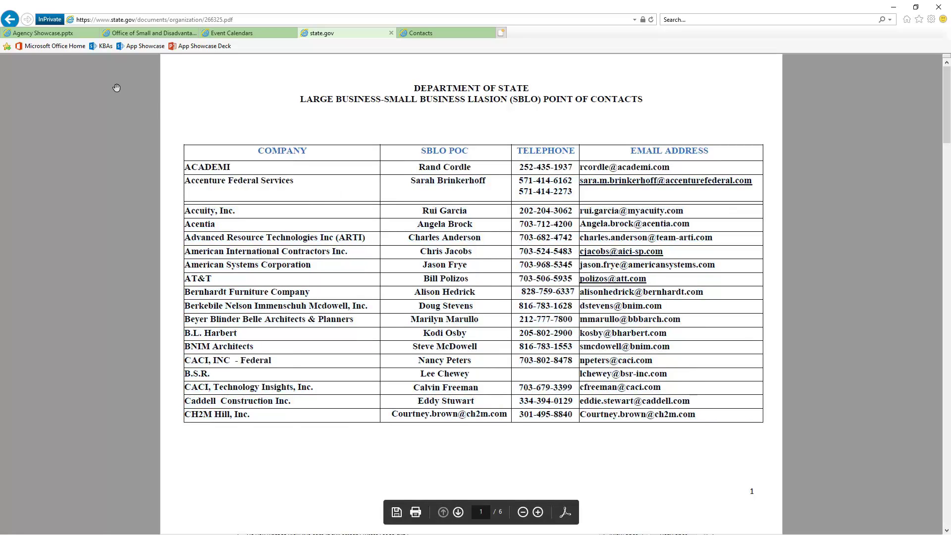
left_click(50, 34)
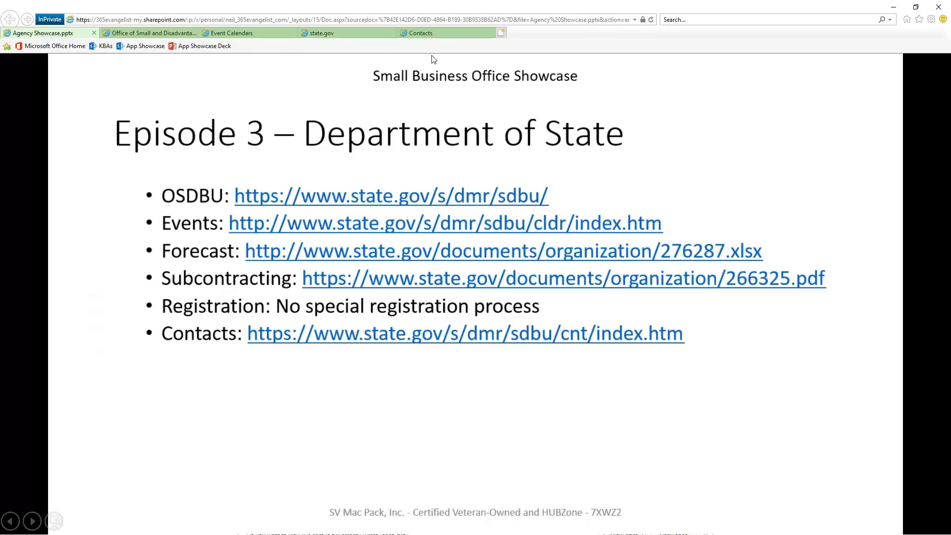
Step: Go to the Contacts page's Office of Small and Disadvantaged Business Utilization entry and review its contact details and feedback form
left_click(444, 35)
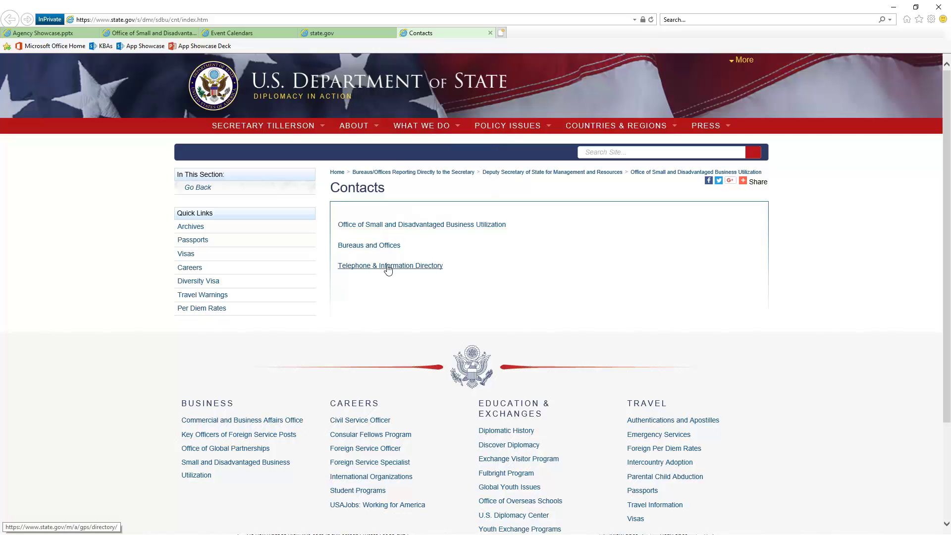
left_click(424, 227)
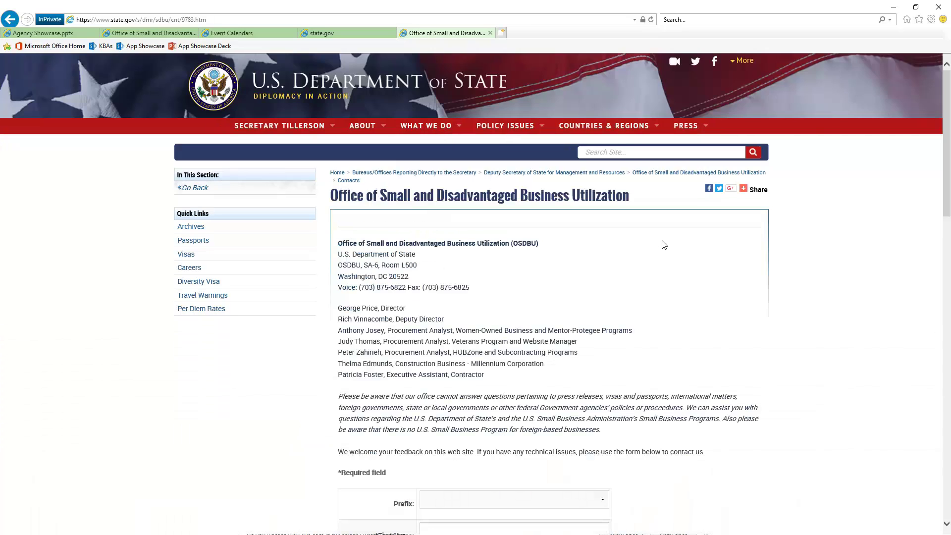
scroll(685, 287, "down", 4)
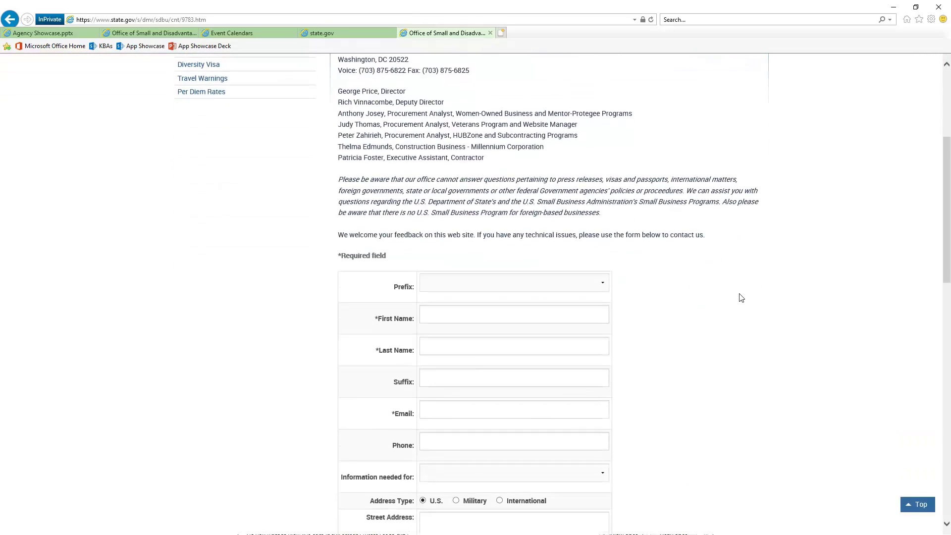
scroll(738, 298, "down", 12)
scroll(738, 298, "up", 5)
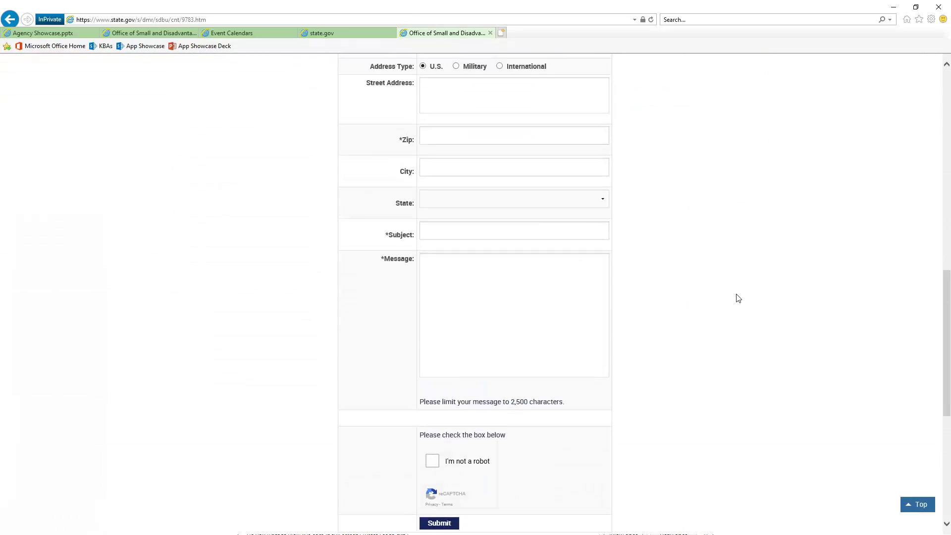
scroll(738, 298, "up", 9)
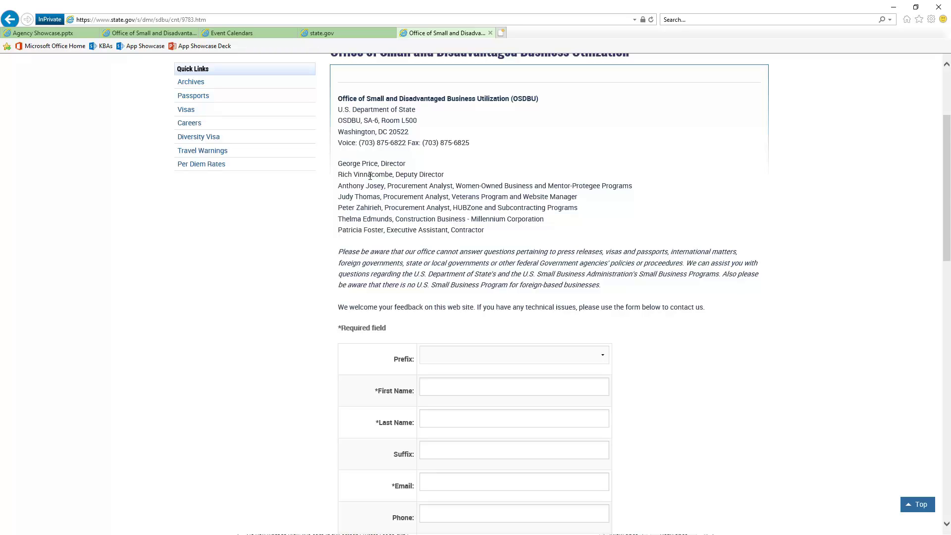
Step: Copy the name of the procurement analyst for HUBZone and Subcontracting Programs from the office's staff list
left_click_drag(340, 164, 433, 231)
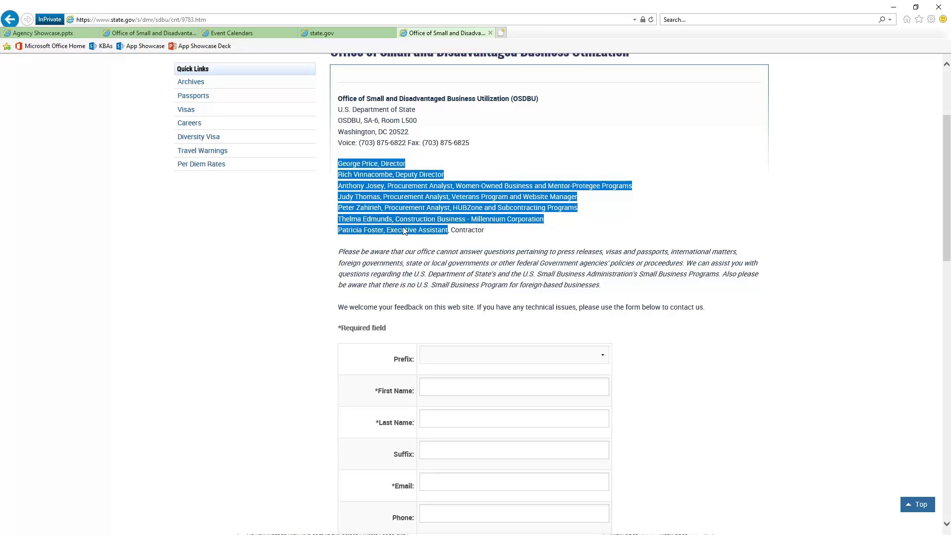
left_click(409, 221)
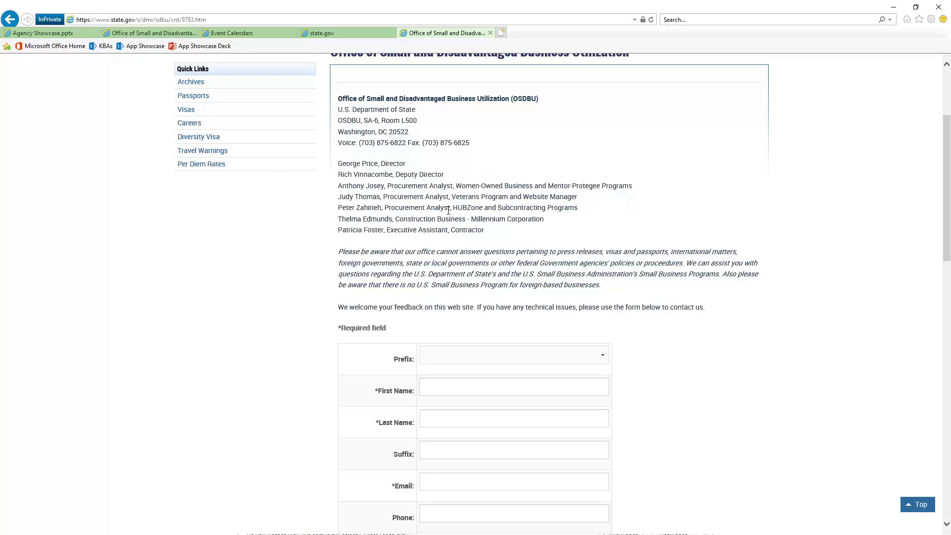
left_click_drag(381, 207, 338, 208)
key("ctrl+c")
Step: Go back to Contacts, open the Telephone & Information Directory's Organizational Directory PDF, and look at the Office of the Secretary listings
key("alt+Left")
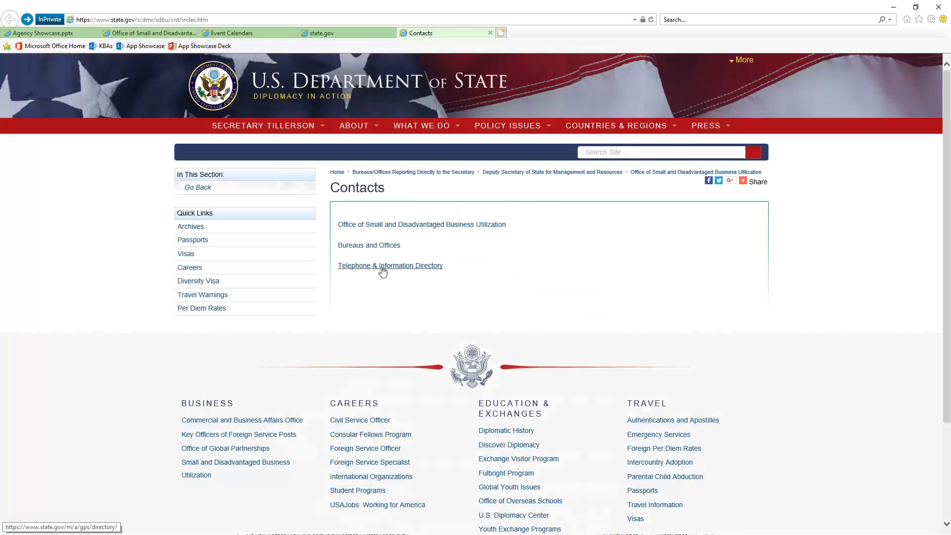
left_click(401, 272)
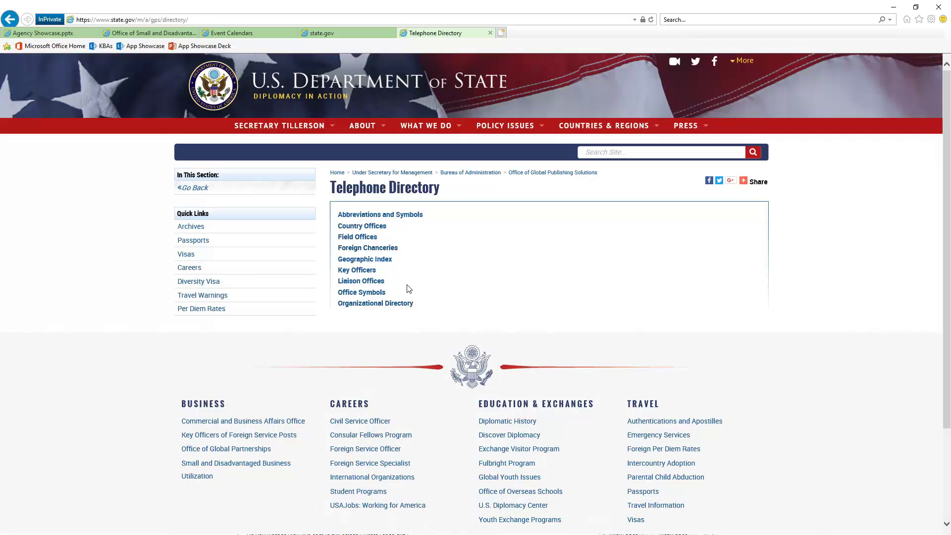
left_click(382, 309)
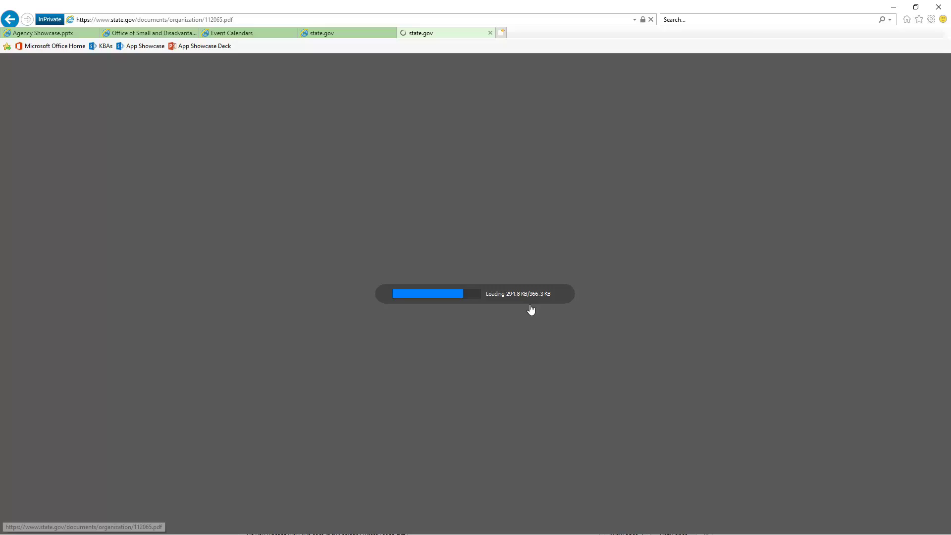
scroll(564, 297, "down", 15)
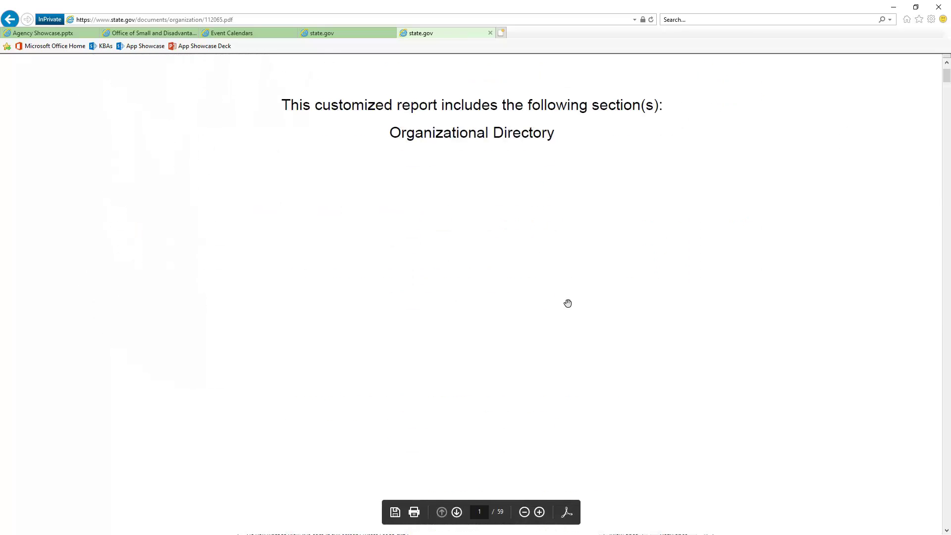
scroll(721, 319, "down", 6)
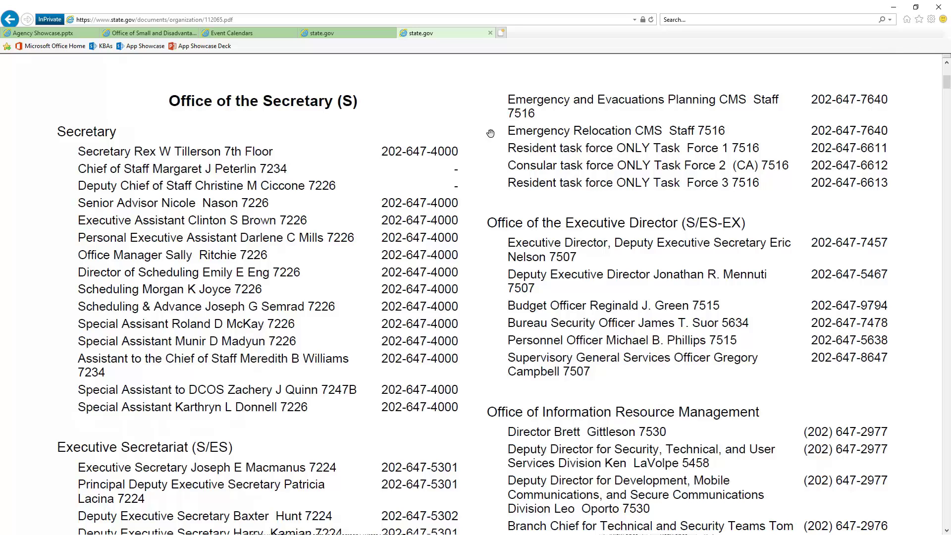
Step: Search the Organizational Directory PDF for the copied full name of the HUBZone procurement analyst
key("ctrl+f")
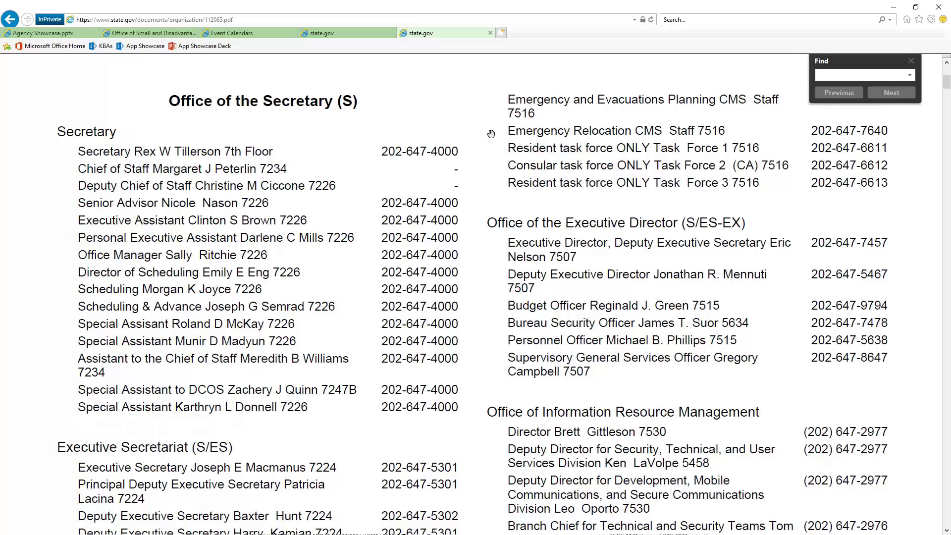
key("ctrl+v")
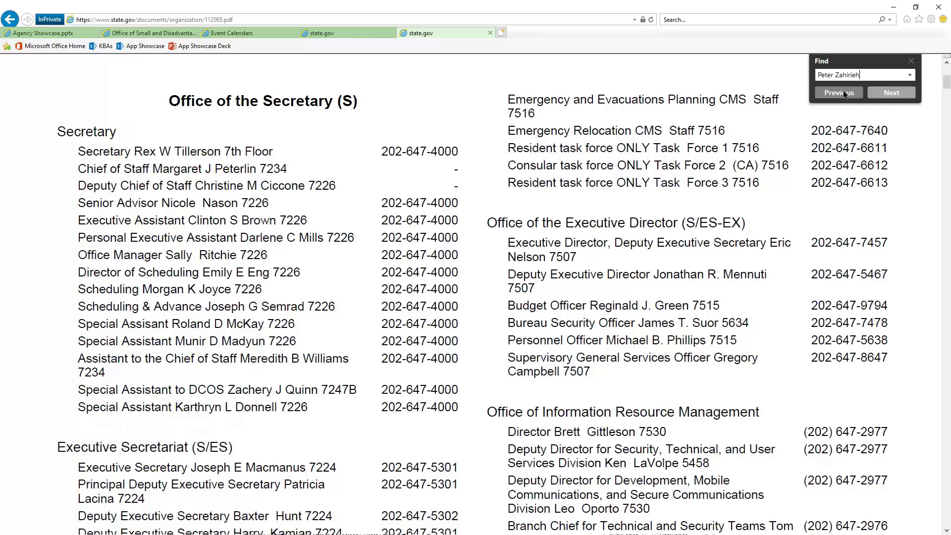
left_click(895, 93)
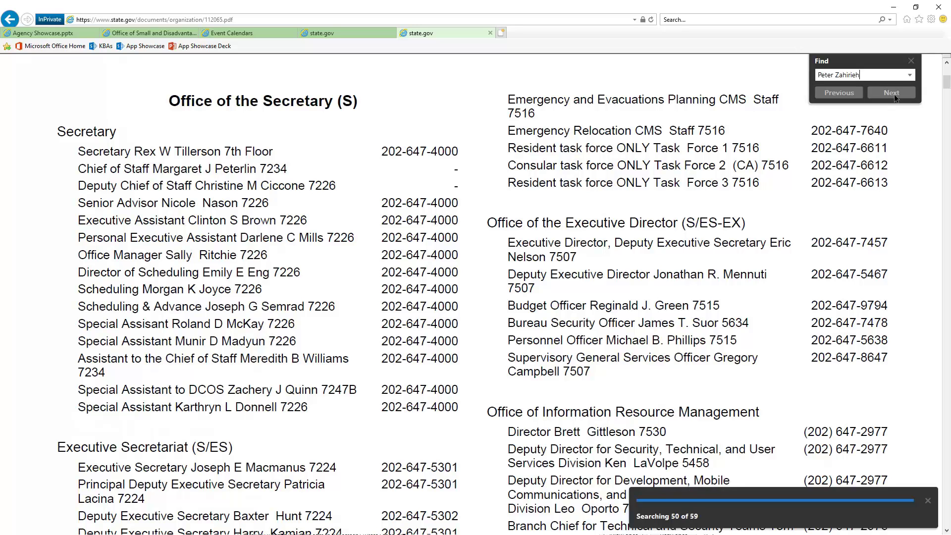
left_click(580, 325)
Step: Search the directory for only the analyst's first name and go through the successive matches
triple_click(836, 77)
key("BackSpace")
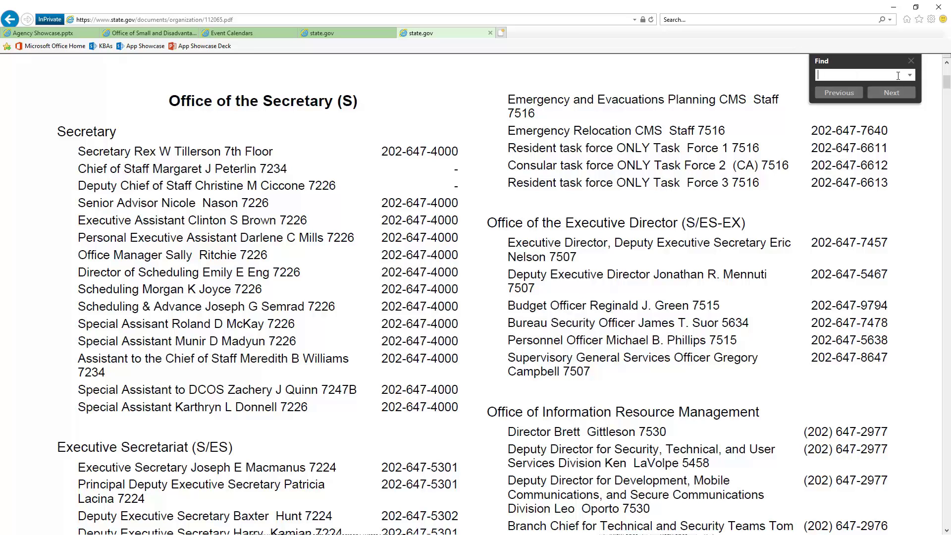
type("Per")
key("Return")
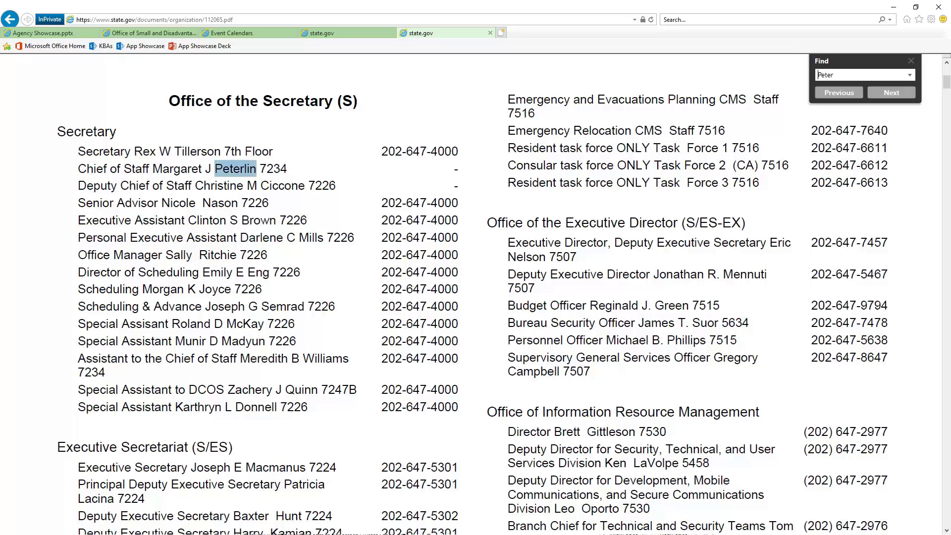
left_click(896, 95)
left_click(895, 95)
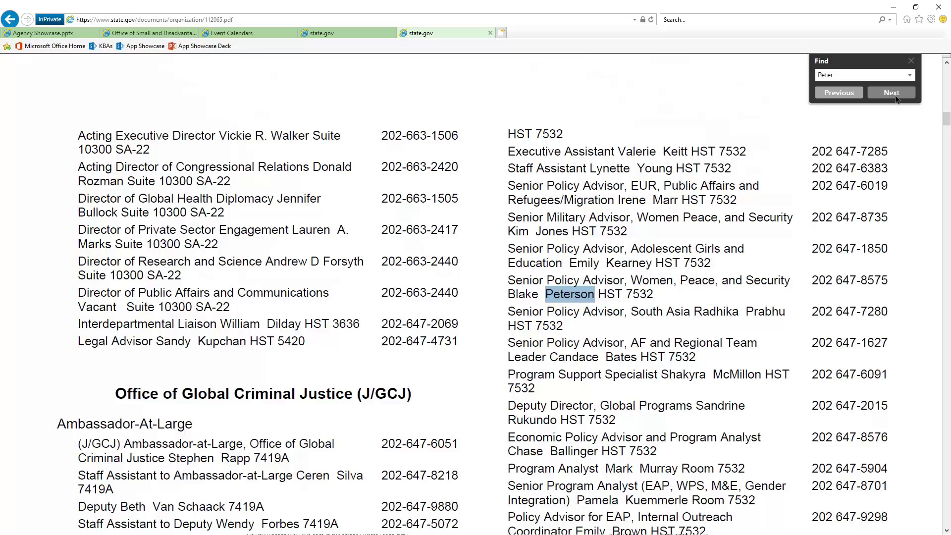
left_click(895, 96)
left_click(895, 95)
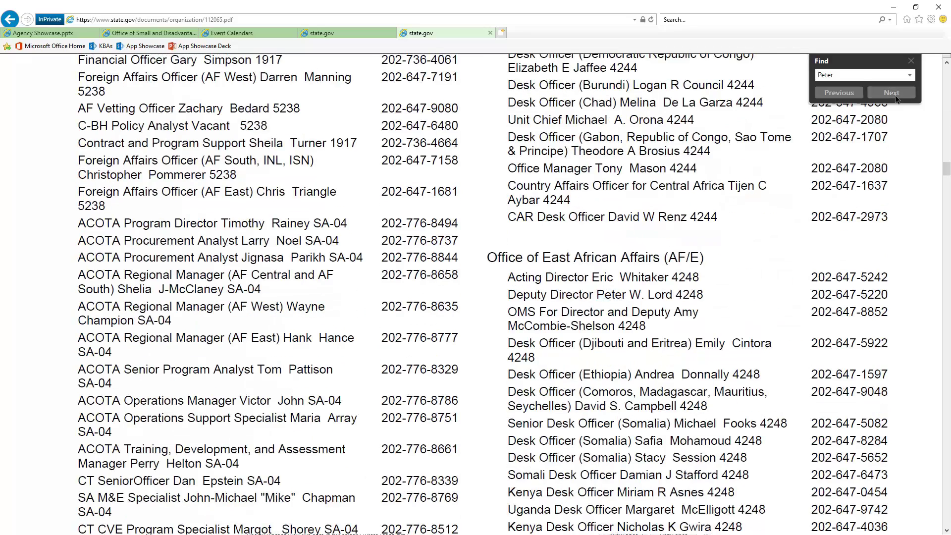
left_click(896, 95)
left_click(895, 95)
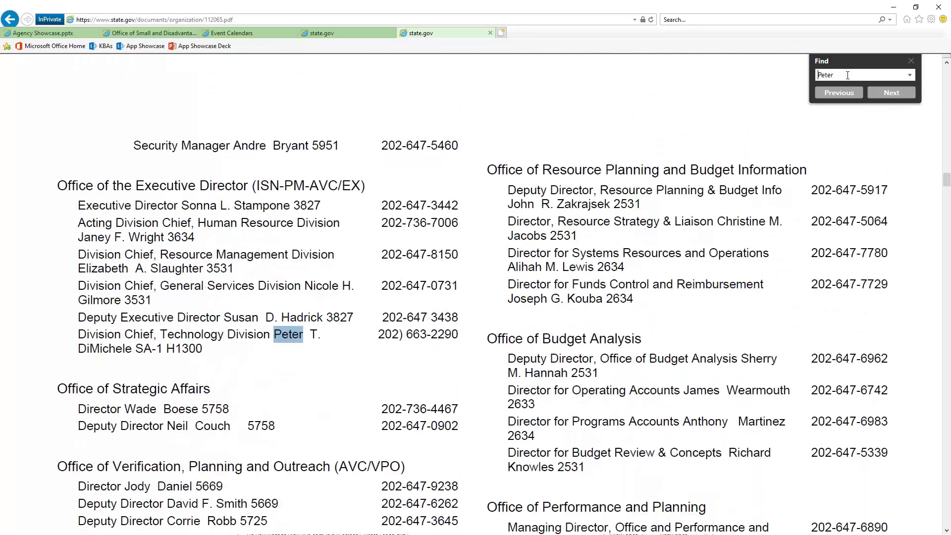
Step: Search the directory for HUBZone, then close the search
left_click(846, 76)
type("Hu")
type("UB")
type("Zone")
key("Return")
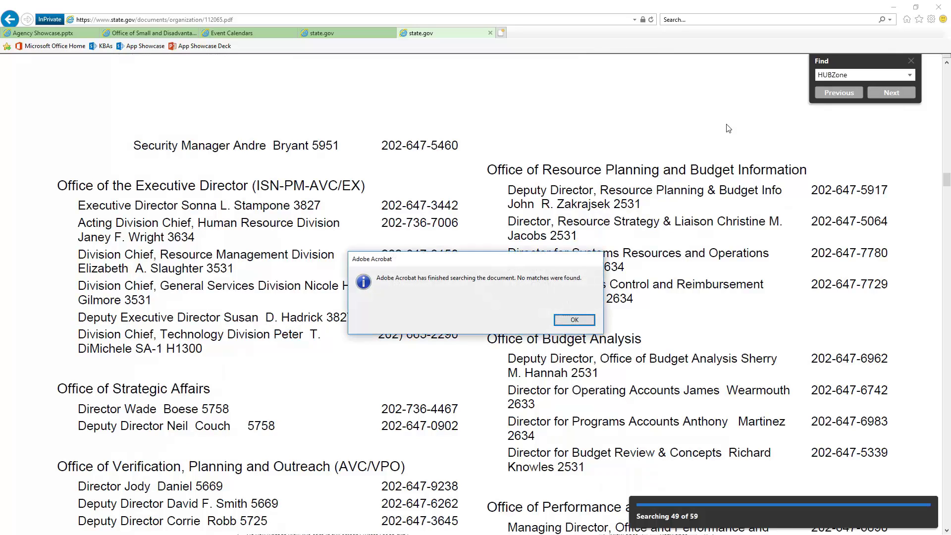
left_click(586, 322)
left_click(911, 61)
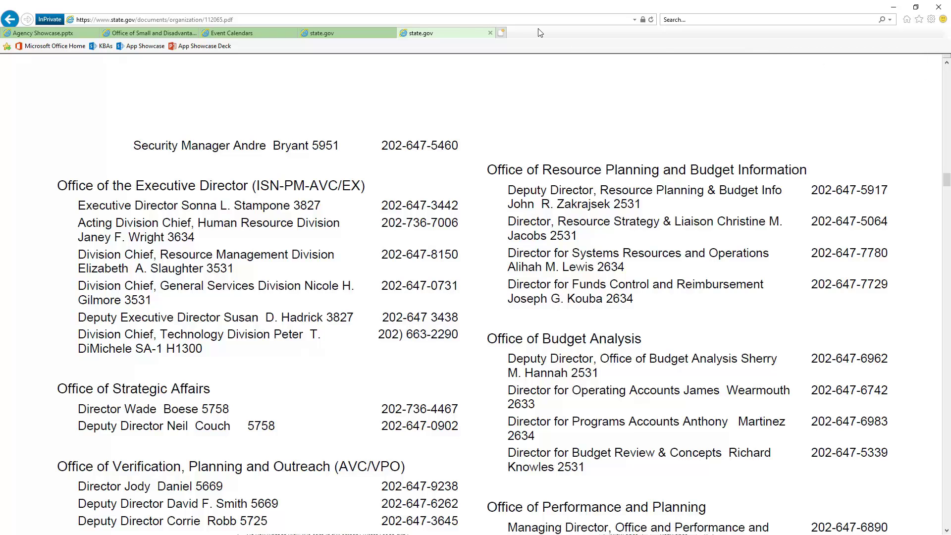
Step: Go back from the Organizational Directory PDF through the Telephone Directory to the Contacts page
left_click(349, 34)
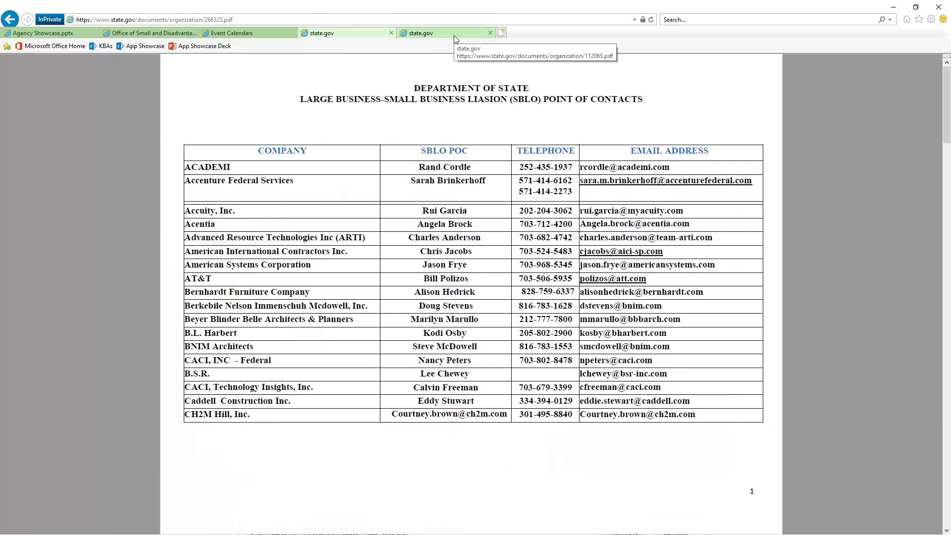
left_click(455, 37)
left_click(9, 21)
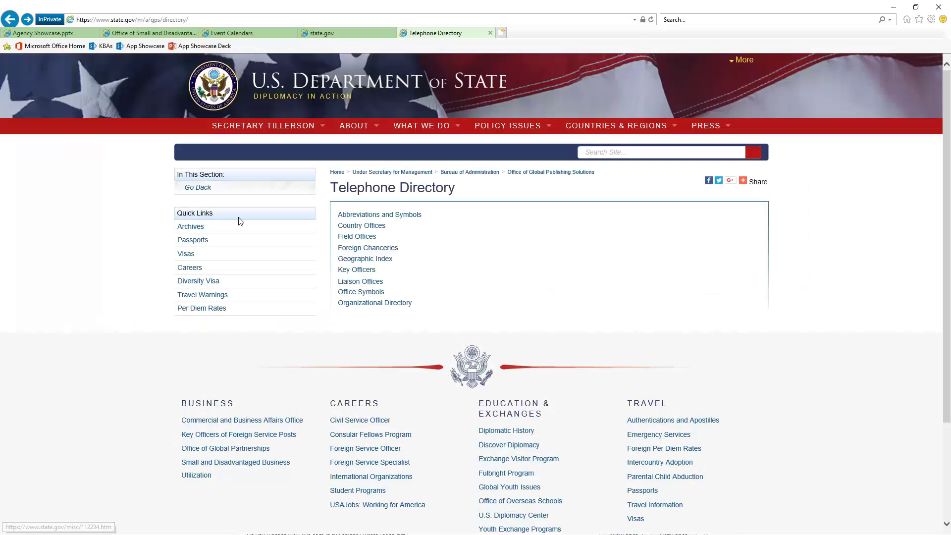
left_click(9, 19)
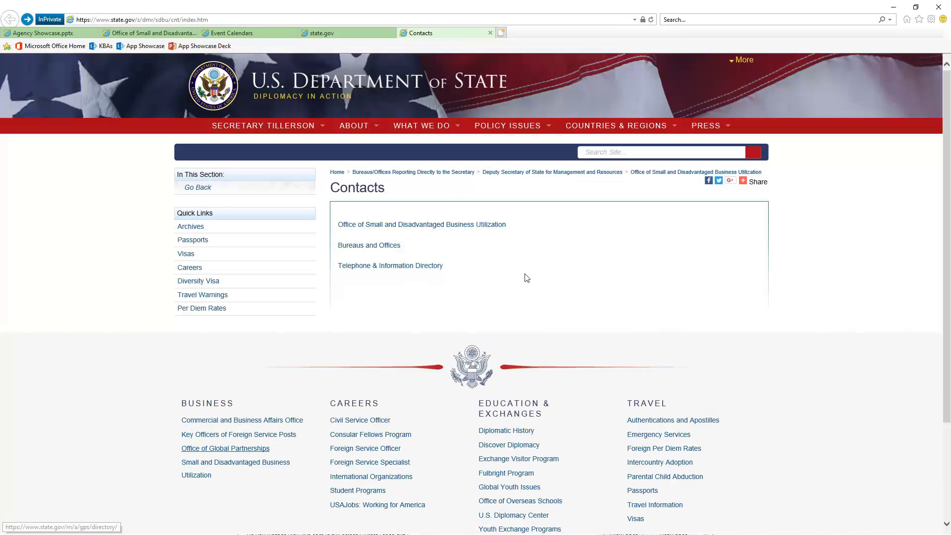
Step: Reopen the Office of Small and Disadvantaged Business Utilization contact page, check its phone and staff details, and return to Contacts
left_click(470, 225)
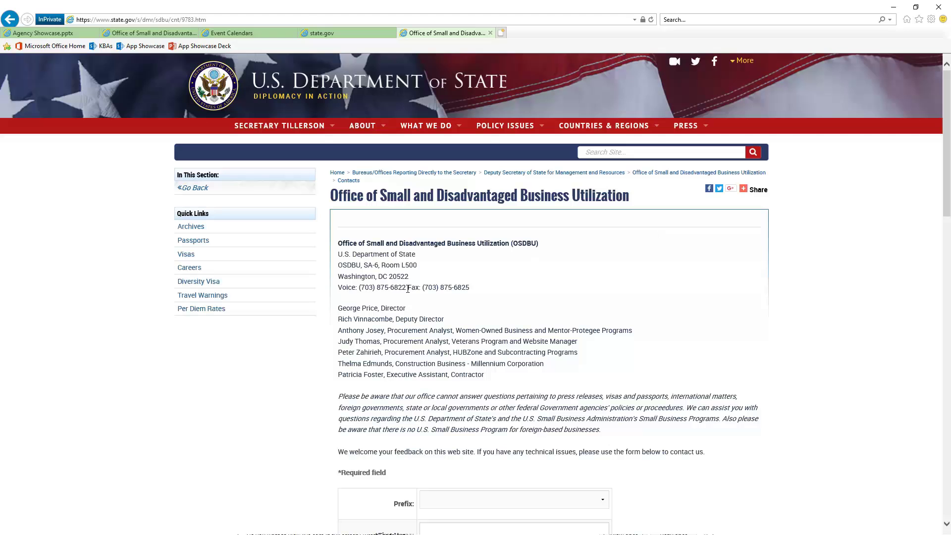
scroll(443, 421, "down", 3)
scroll(445, 404, "up", 3)
key("alt+Left")
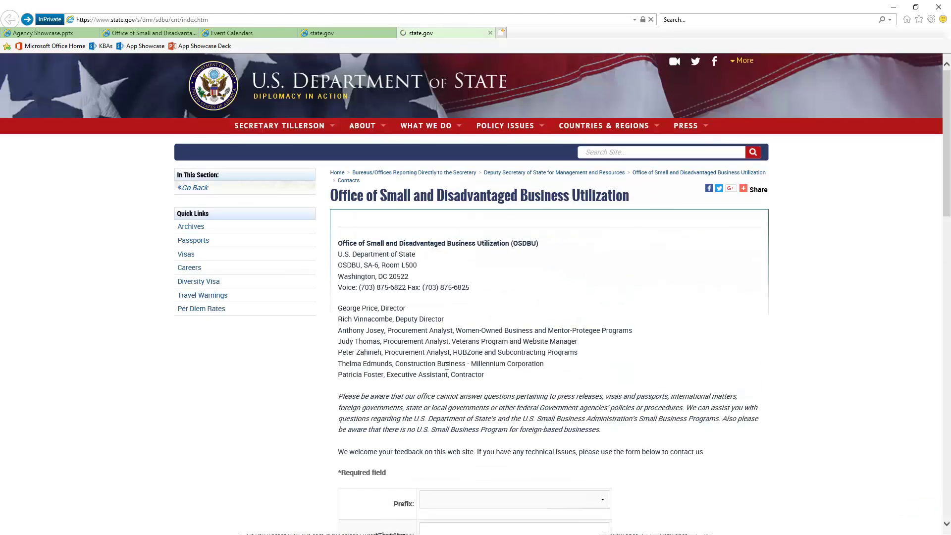
Step: Open Bureaus and Offices, look through the alphabetical list of officials and offices, and return to the Department of State slide
left_click(346, 247)
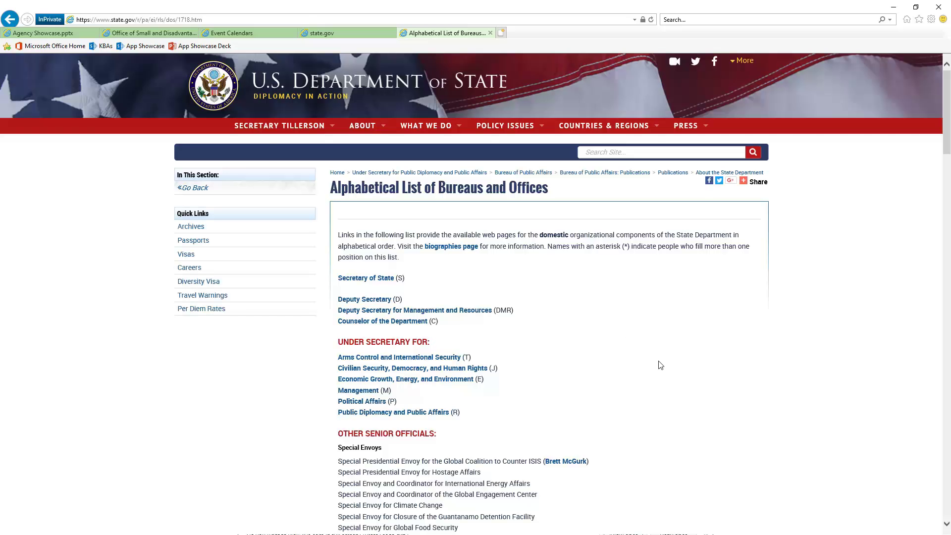
scroll(662, 366, "down", 6)
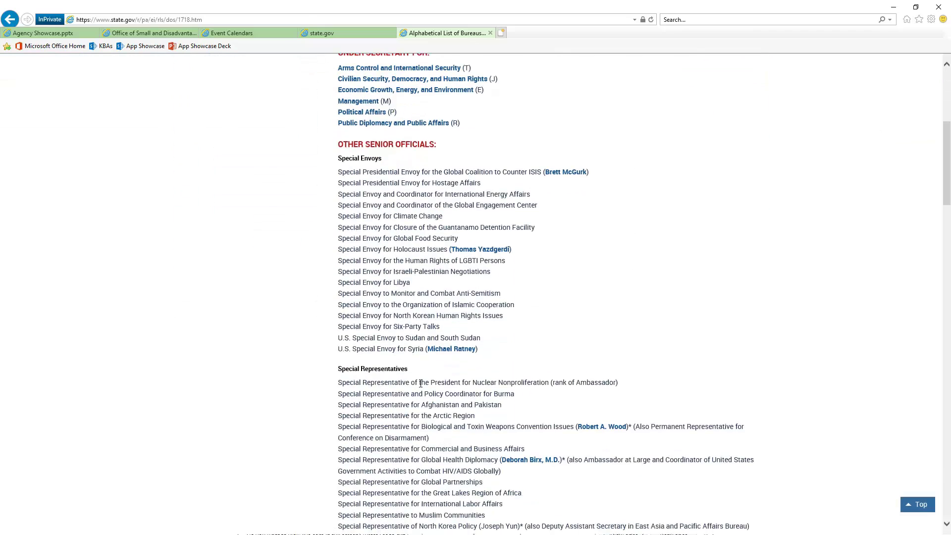
scroll(664, 307, "up", 6)
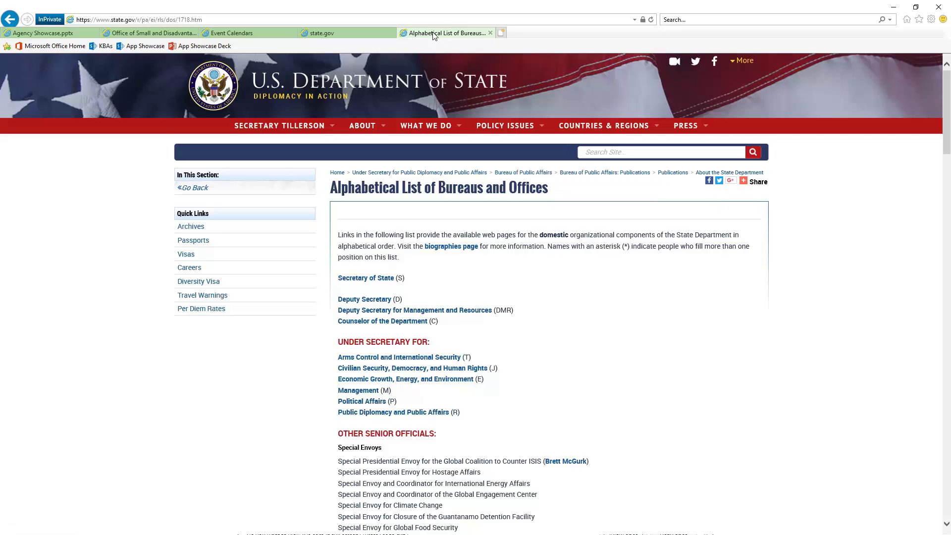
left_click(40, 37)
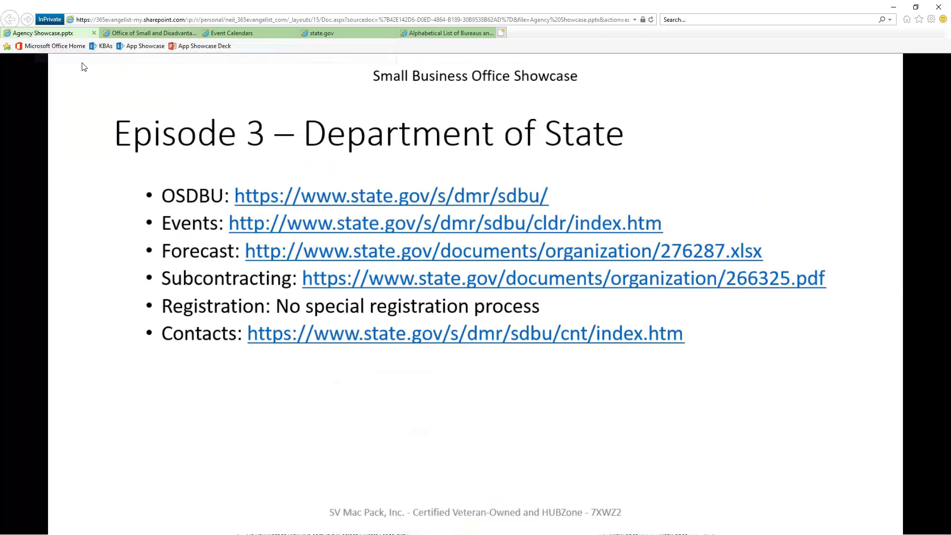